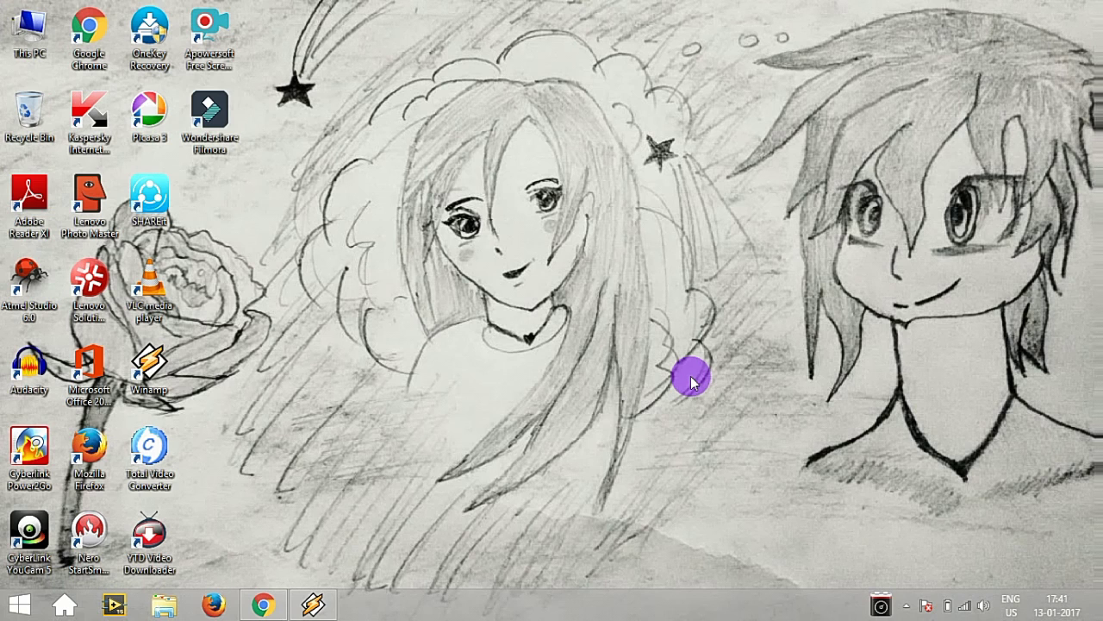
Step: Open the Windows Temp folder by running the command temp from the Run dialog
key("super+r")
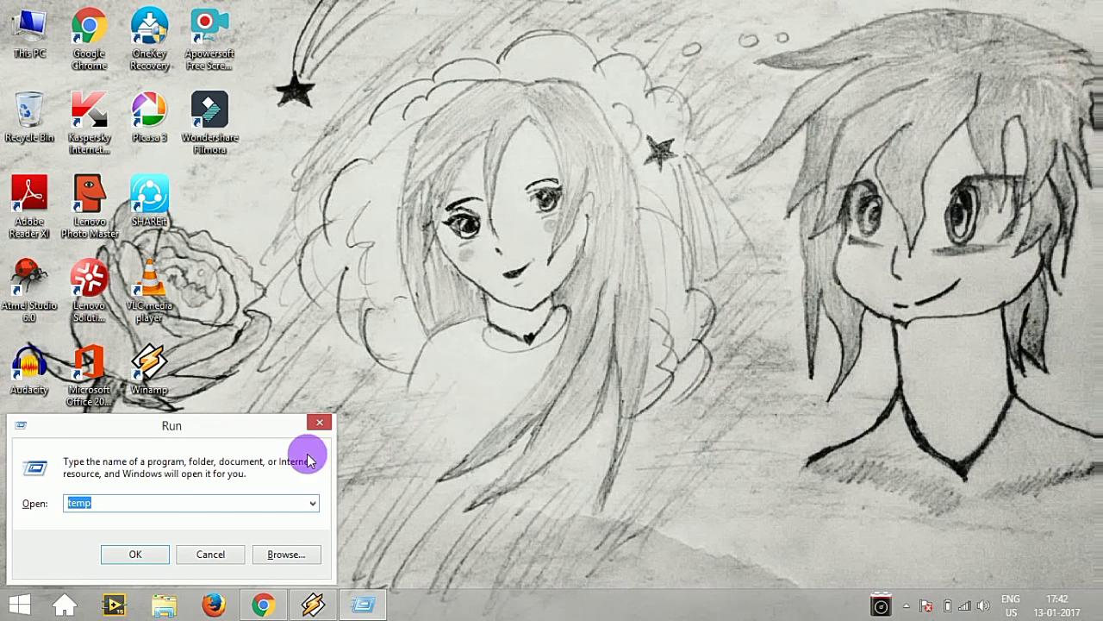
left_click_drag(230, 431, 590, 155)
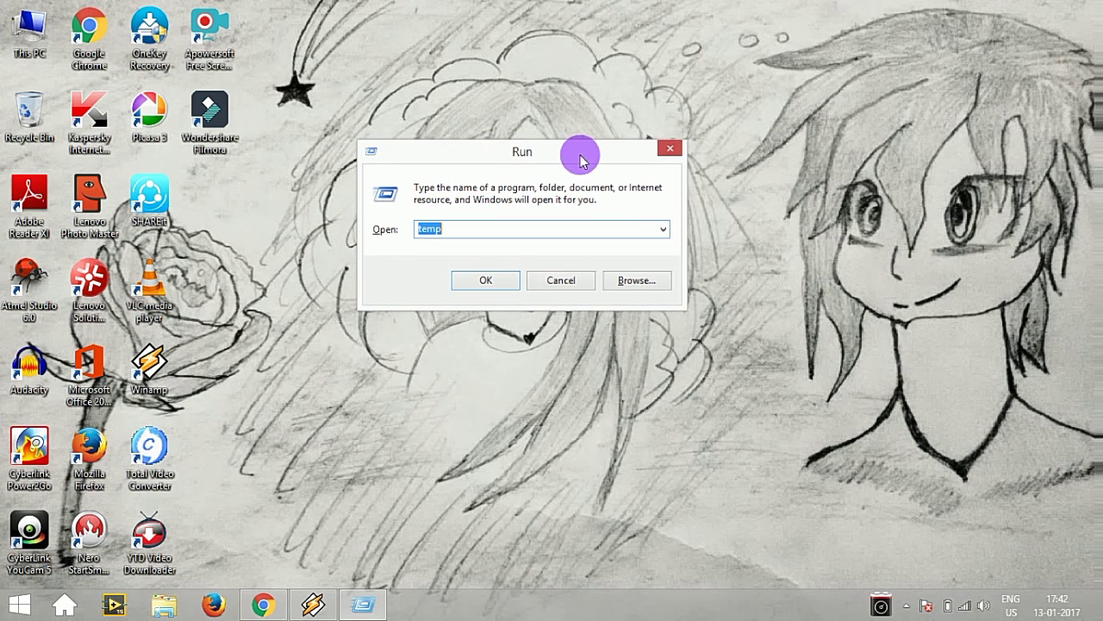
left_click(529, 239)
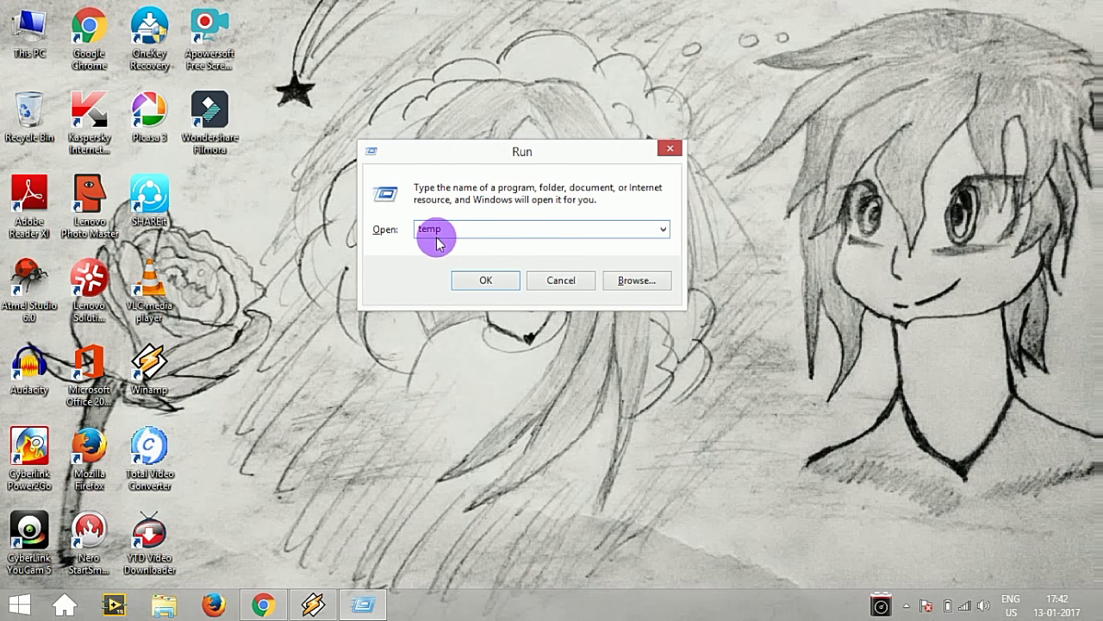
left_click(488, 282)
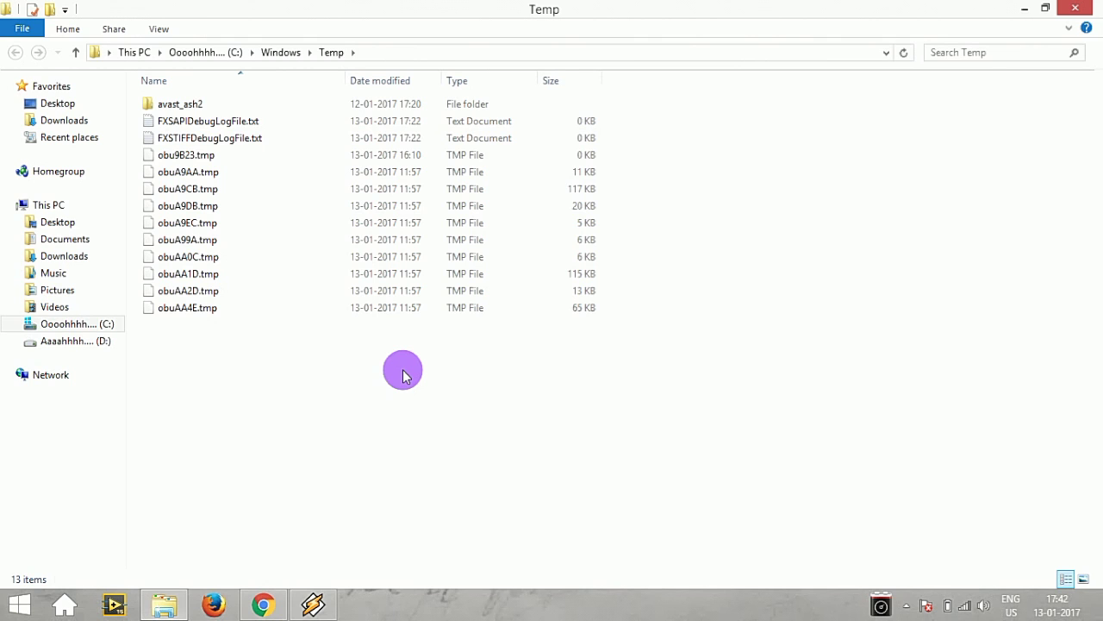
Step: Try to permanently delete everything in the Windows Temp folder, skipping all files in use, and close the folder window
key("ctrl+a")
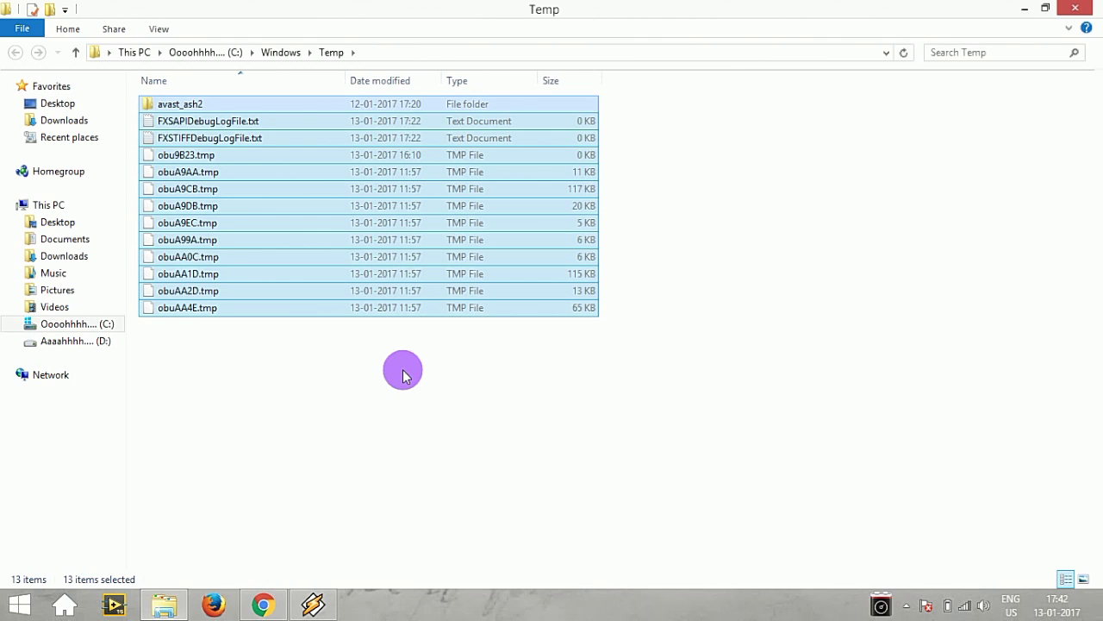
key("shift+Delete")
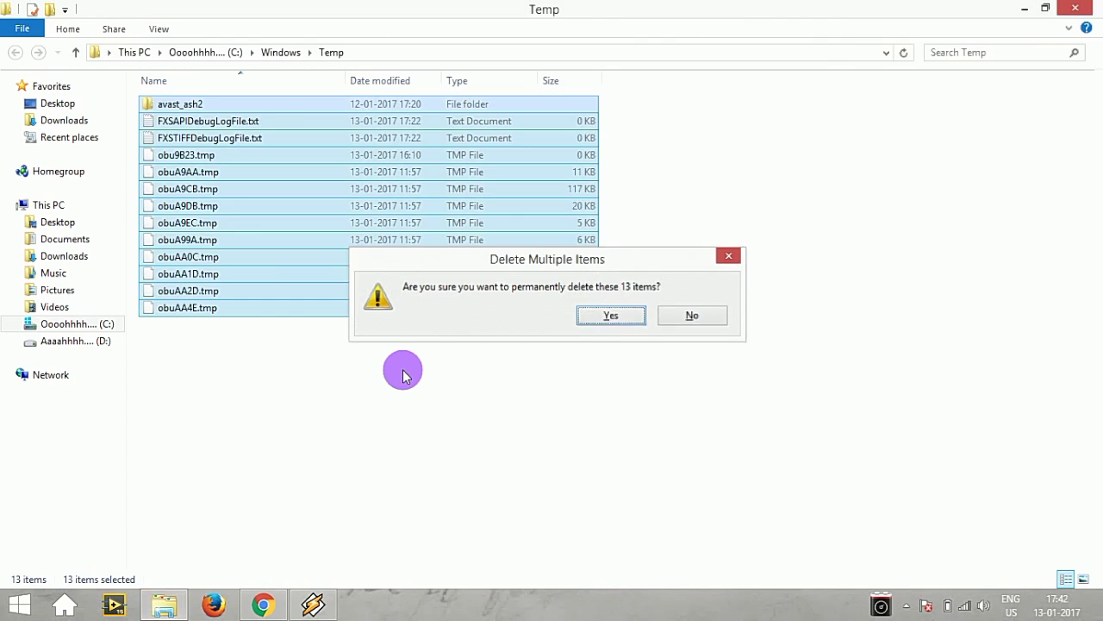
key("Return")
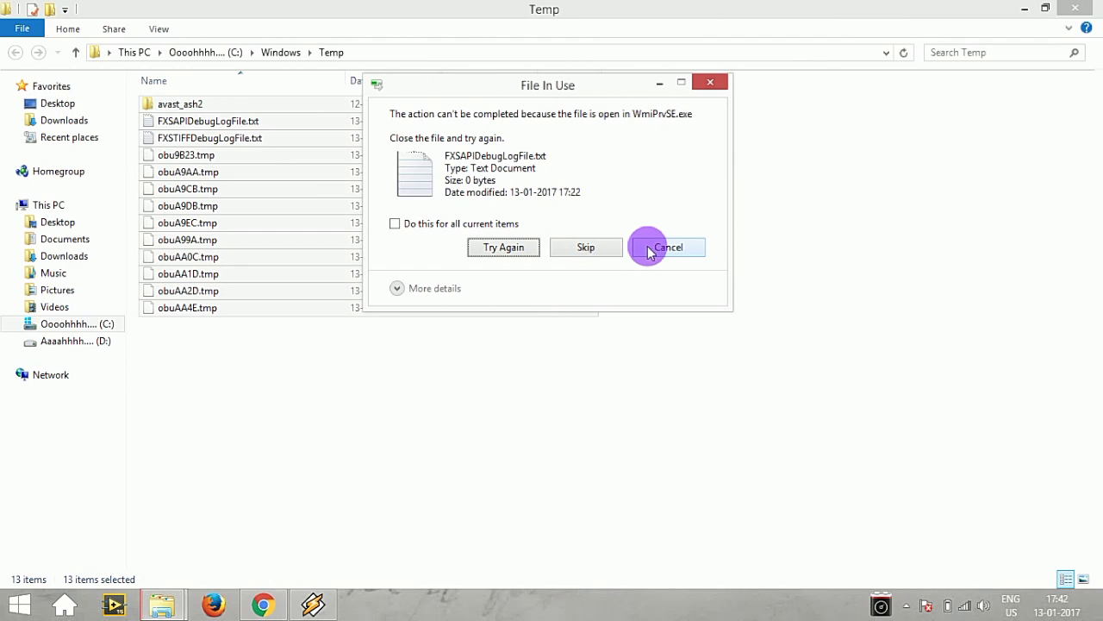
left_click(499, 225)
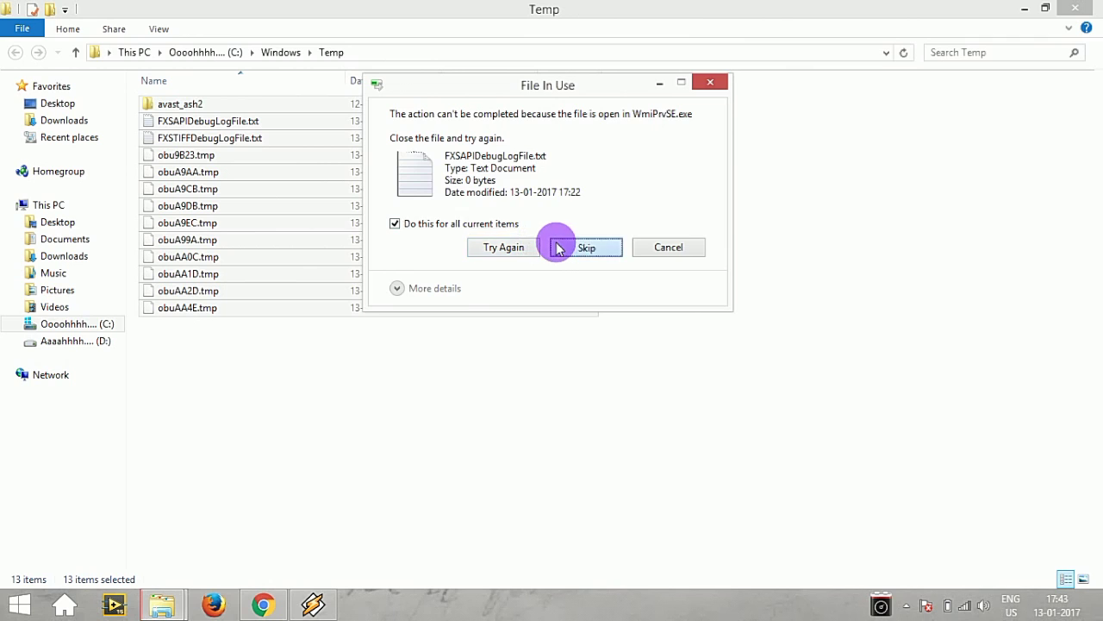
left_click(558, 246)
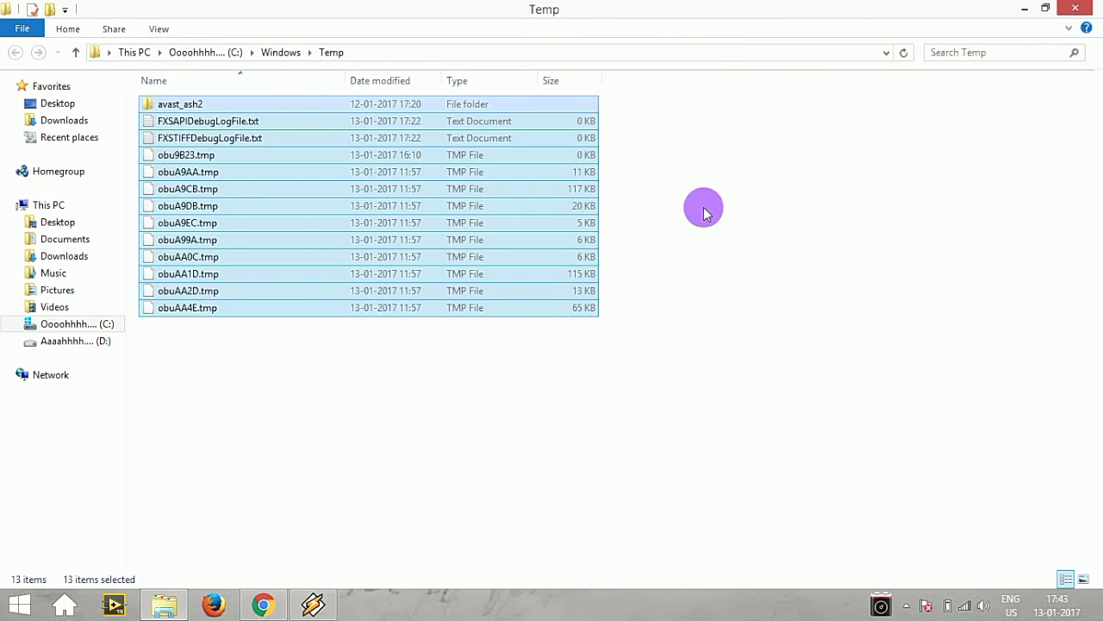
left_click(700, 217)
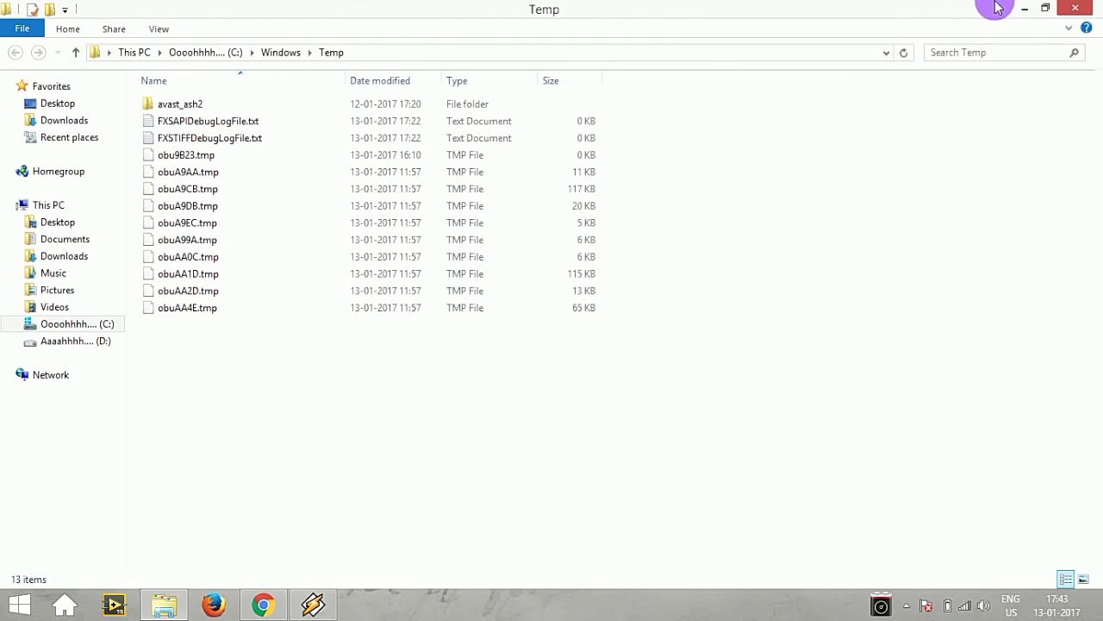
left_click(1069, 7)
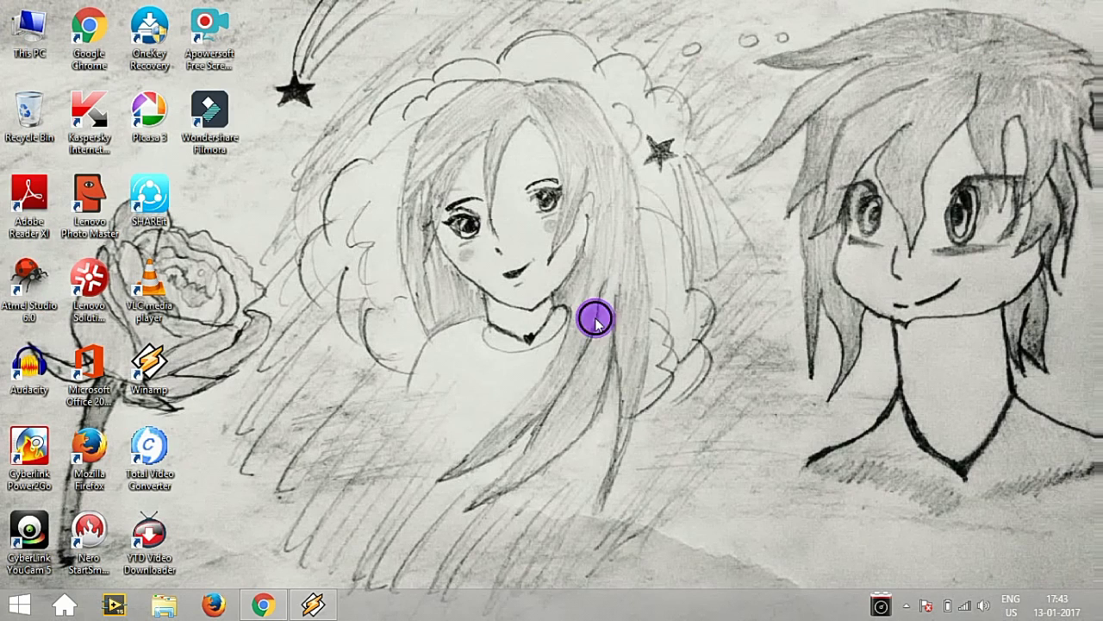
Step: Open the user profile's Temp folder by running %temp% from the Run dialog
key("super+r")
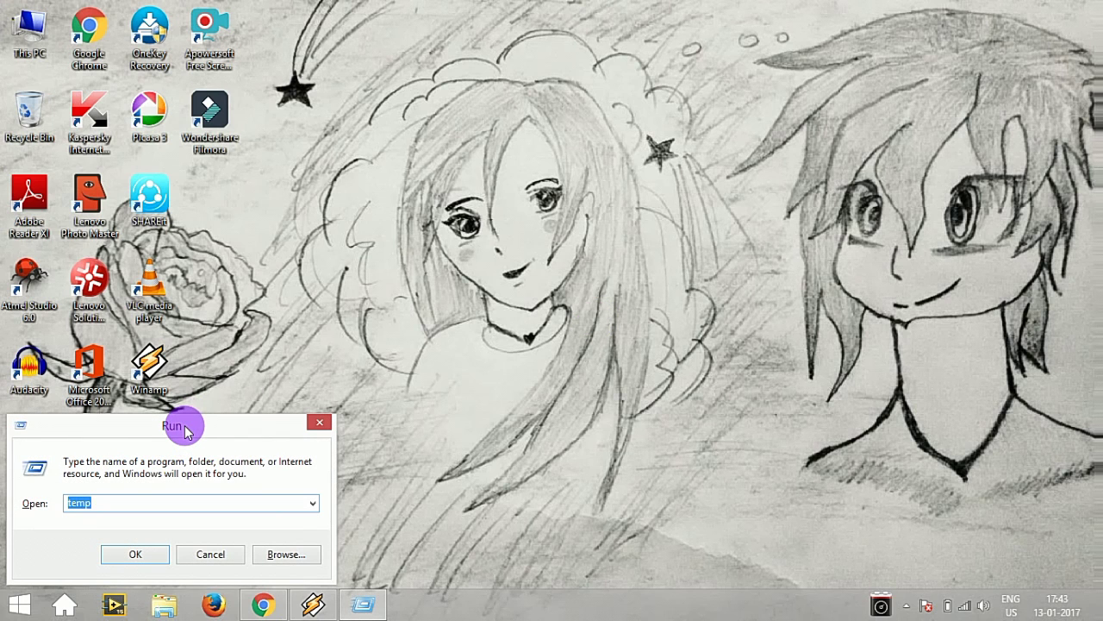
left_click_drag(185, 428, 492, 187)
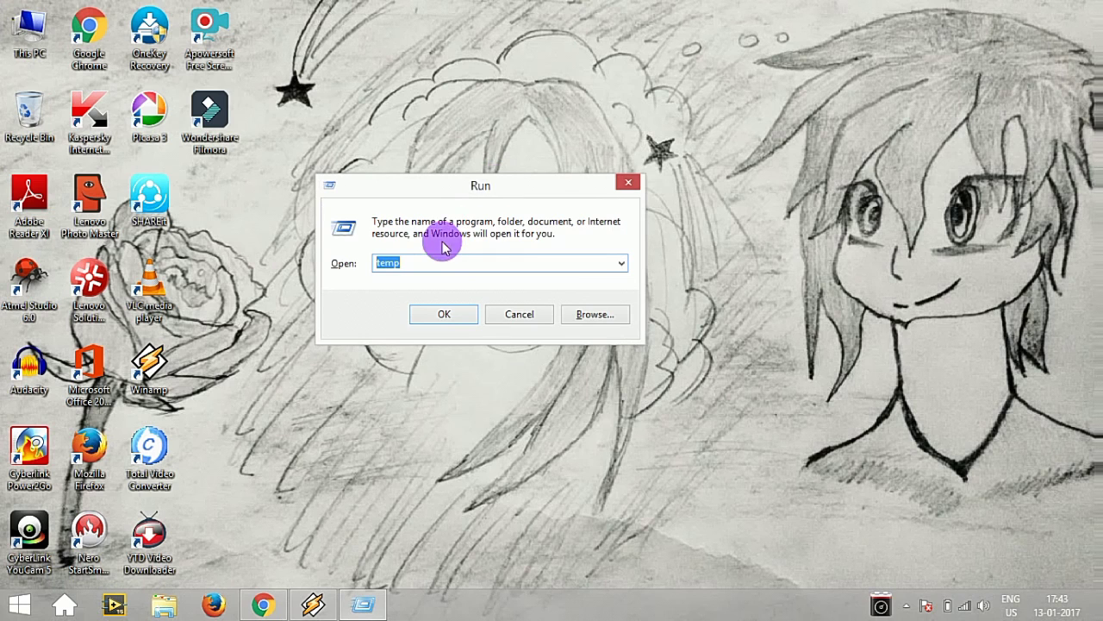
left_click(438, 267)
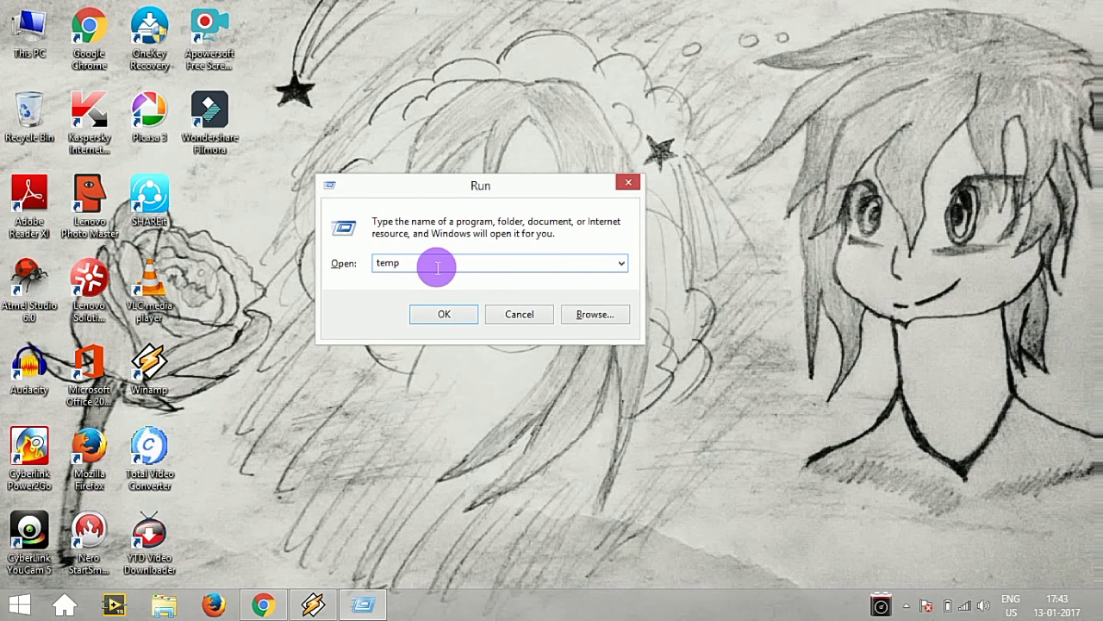
key("BackSpace")
key("BackSpace")
key("BackSpace")
key("BackSpace")
type("%")
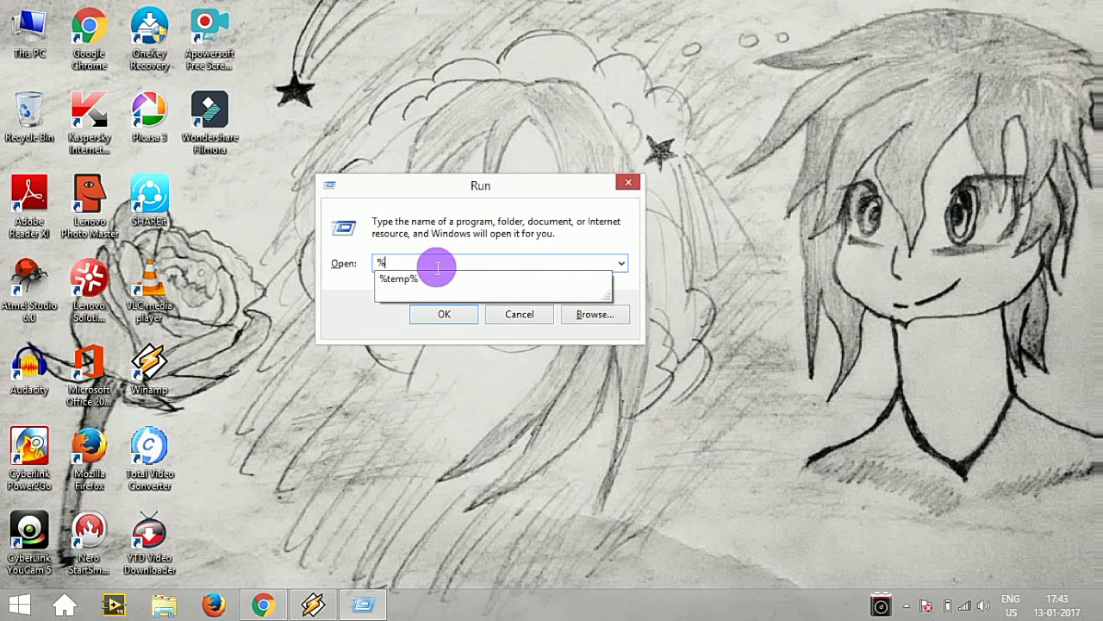
key("Down")
key("Return")
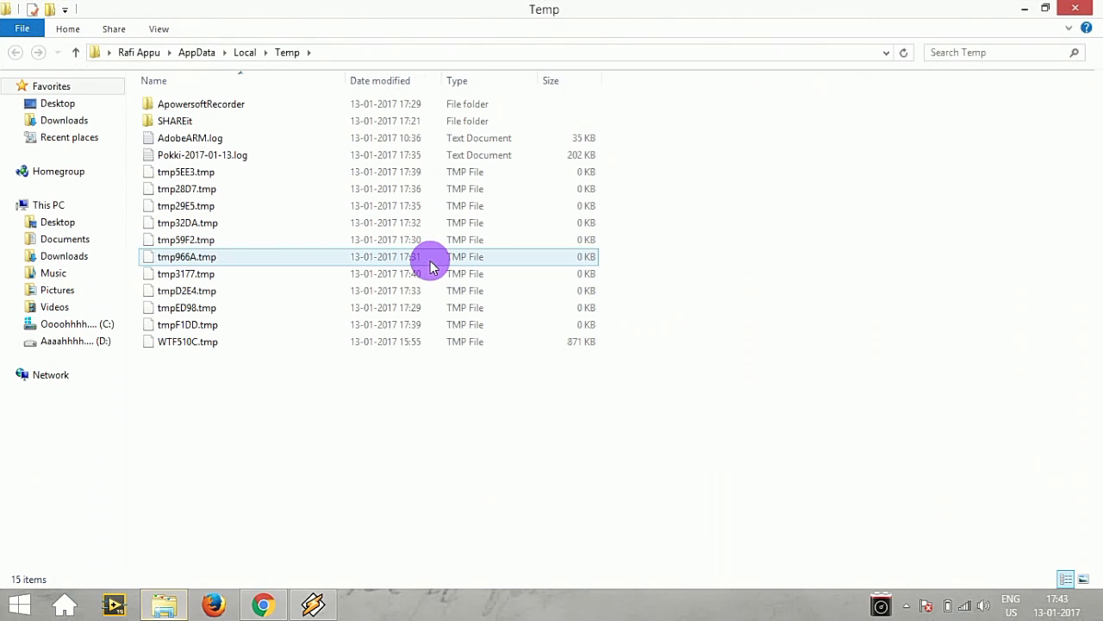
Step: Close the user profile's Temp folder and reopen it by running %temp% again
left_click(1073, 9)
left_click(362, 373)
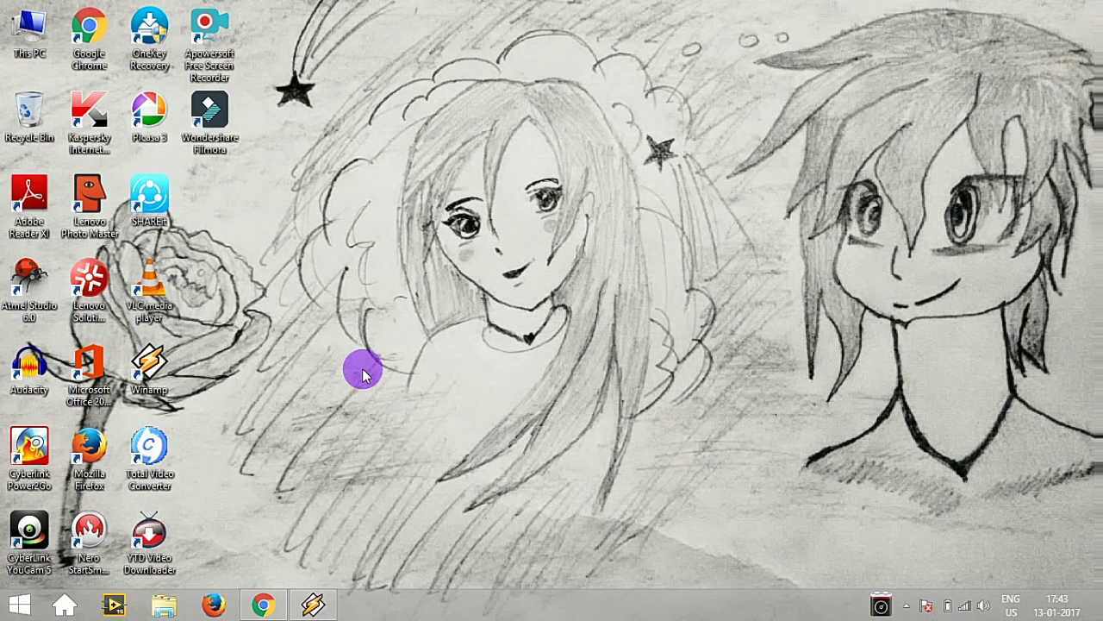
key("super+r")
left_click_drag(213, 437, 525, 133)
left_click(486, 214)
left_click_drag(455, 222, 422, 223)
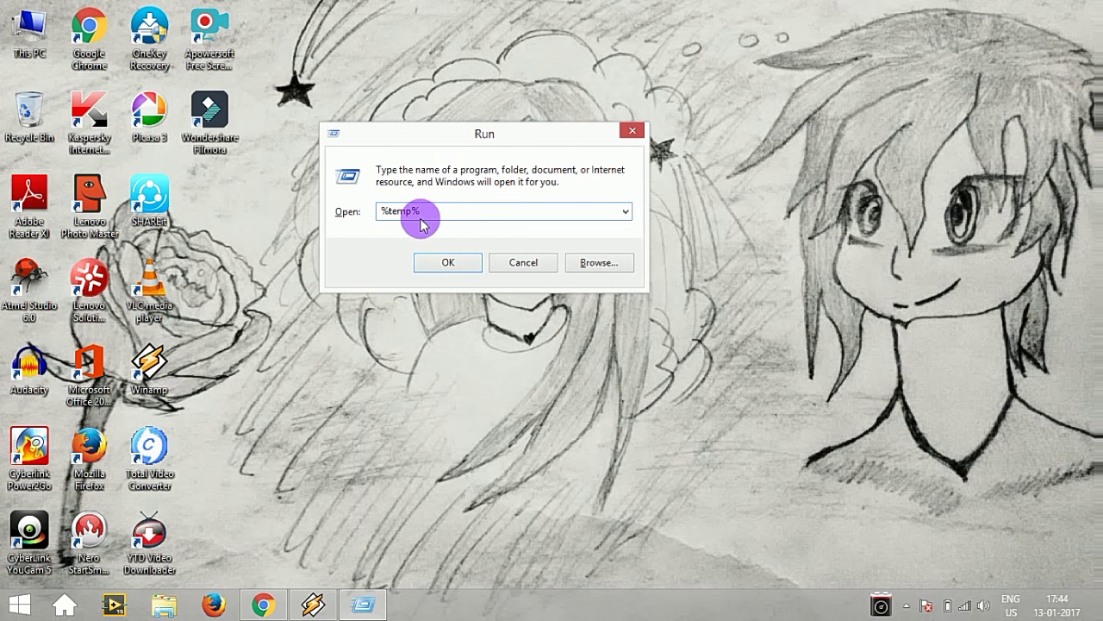
left_click(434, 261)
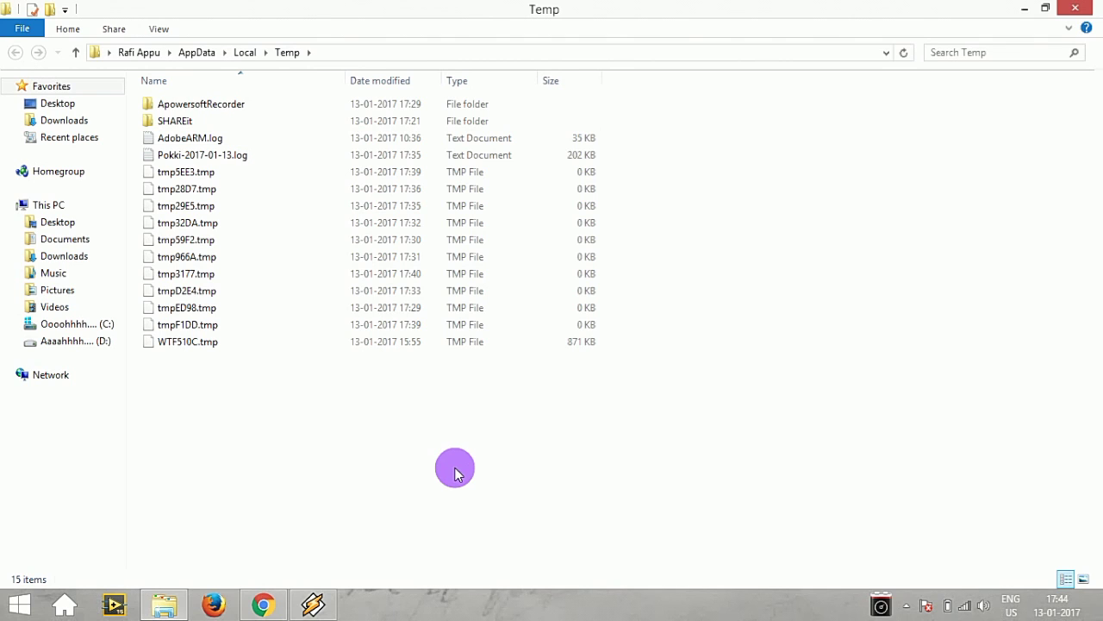
Step: Delete all items in the user profile's Temp folder, dismiss the prompts for files that cannot be removed, and close the folder window
key("ctrl+a")
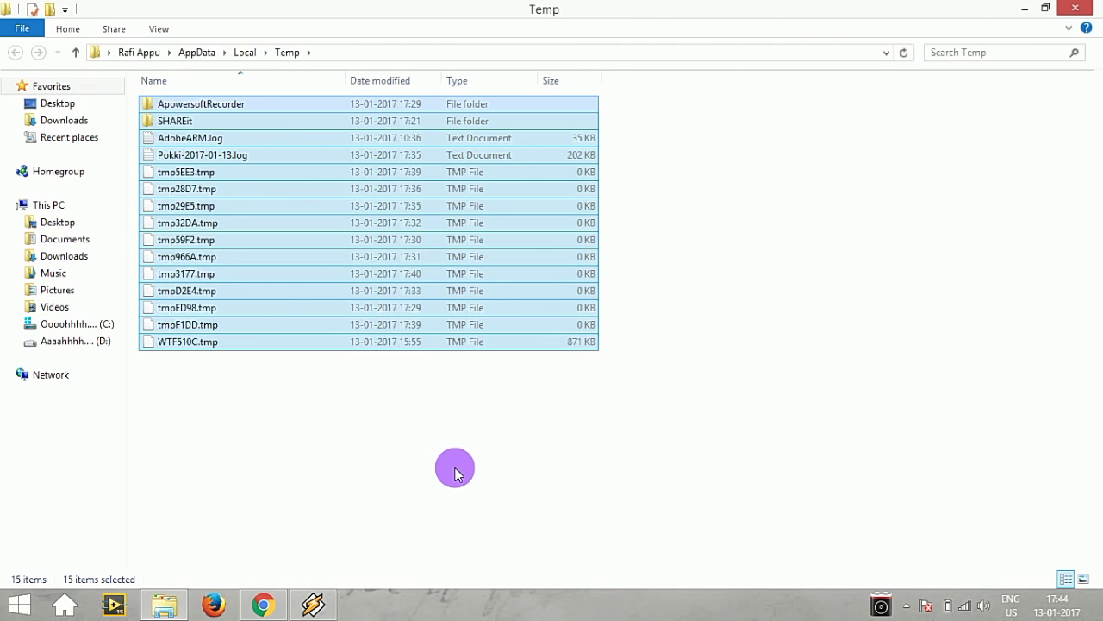
right_click(337, 291)
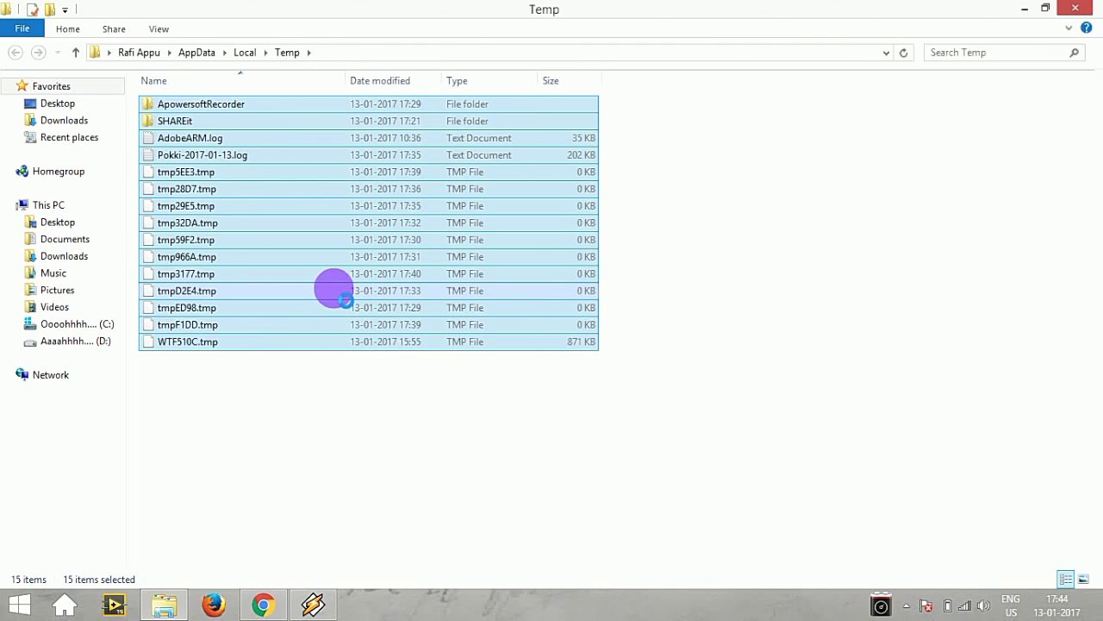
left_click(384, 523)
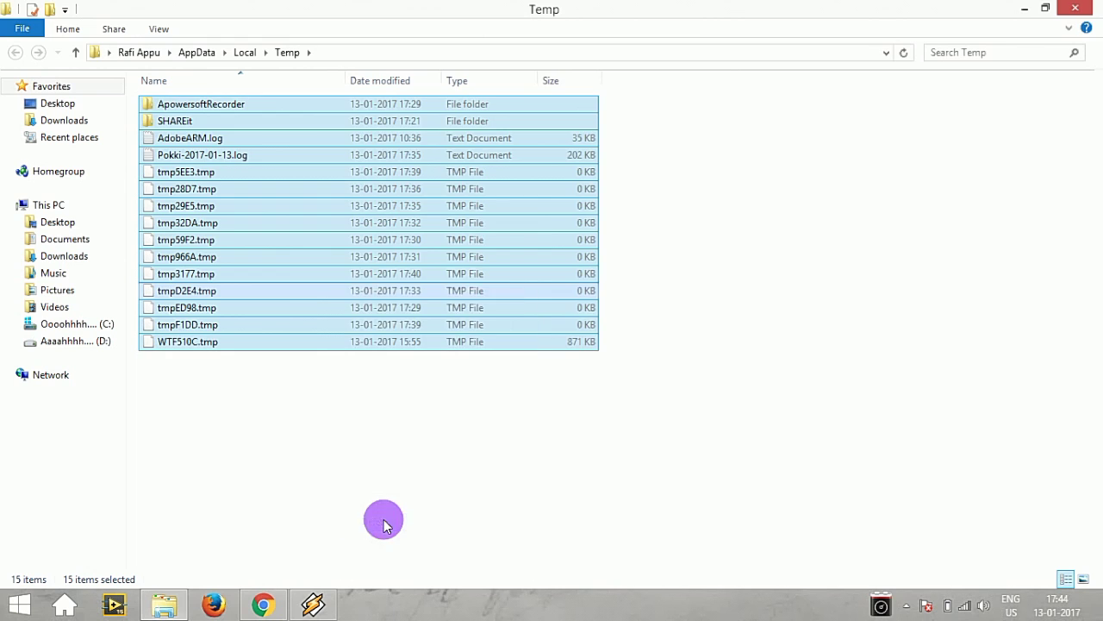
left_click(496, 226)
left_click(504, 248)
left_click(655, 249)
left_click(653, 248)
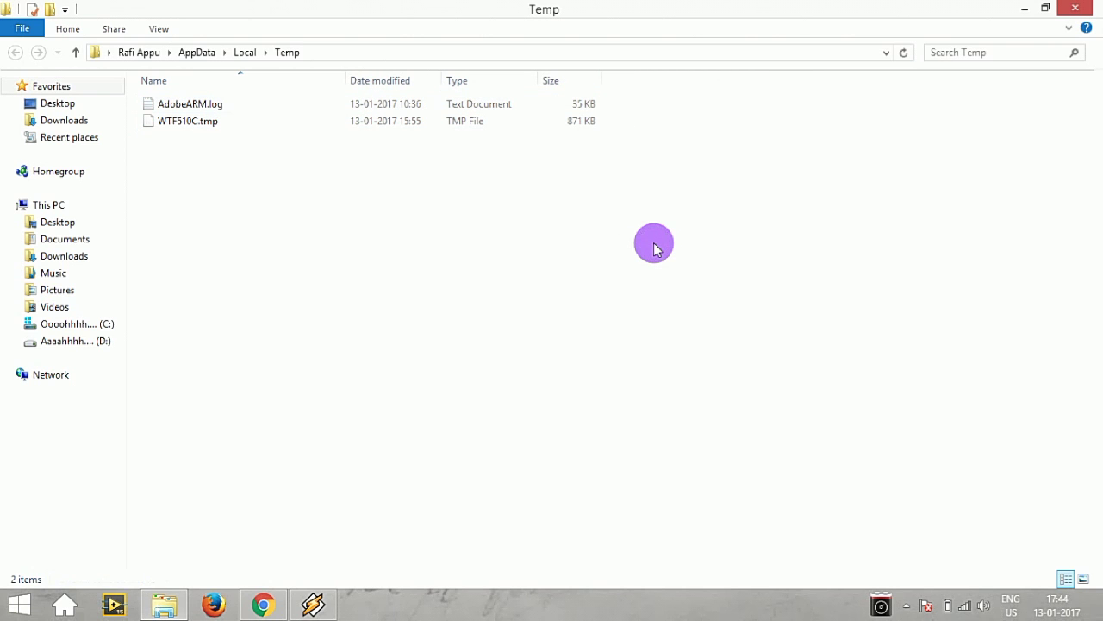
left_click(1076, 8)
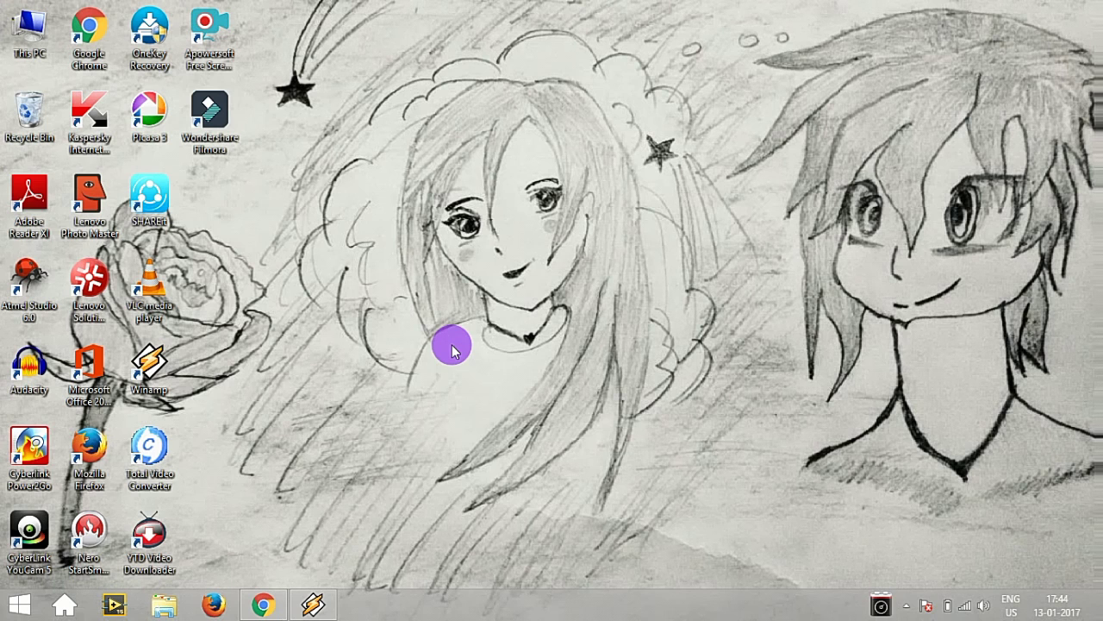
Step: Open the Windows Prefetch folder by running prefetch from the Run dialog
key("super+r")
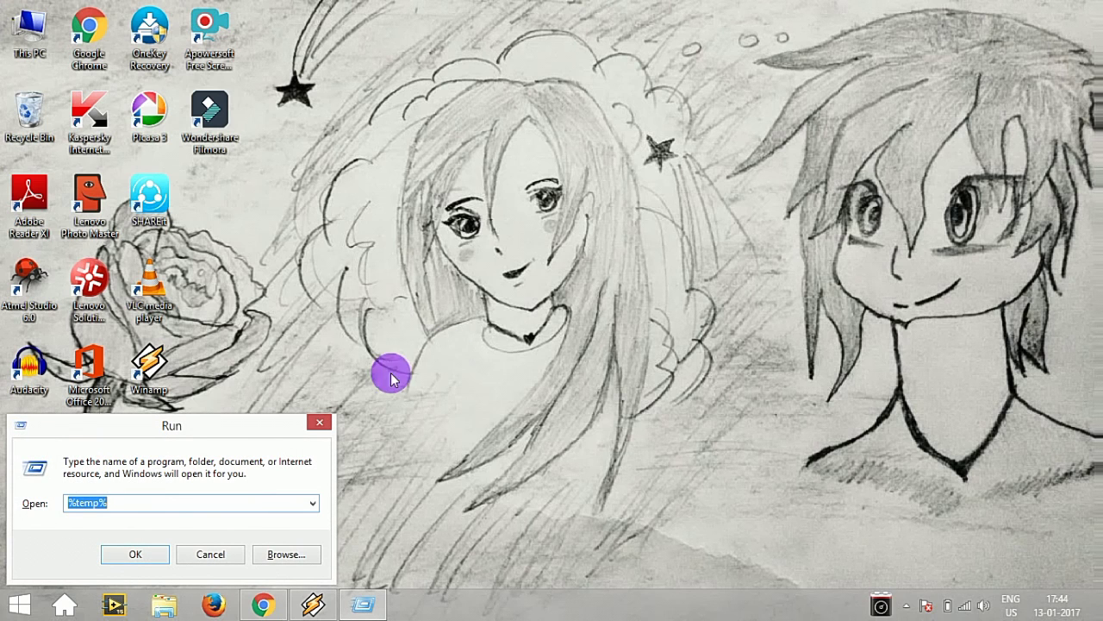
left_click_drag(224, 426, 481, 215)
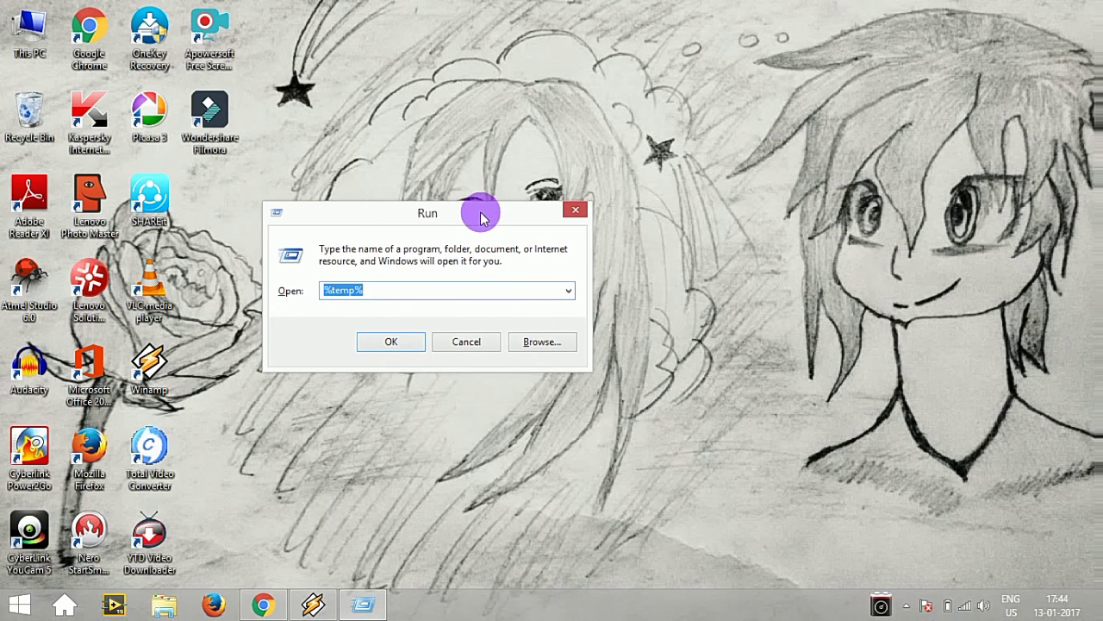
left_click(440, 297)
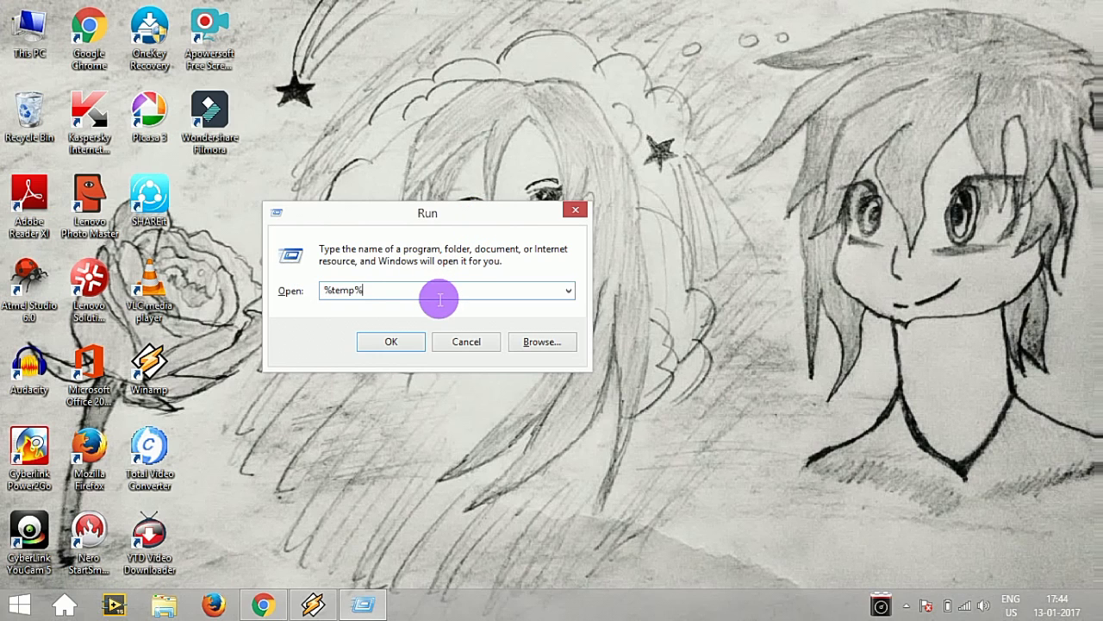
key("BackSpace")
key("BackSpace")
key("BackSpace")
key("BackSpace")
key("BackSpace")
key("BackSpace")
type("p")
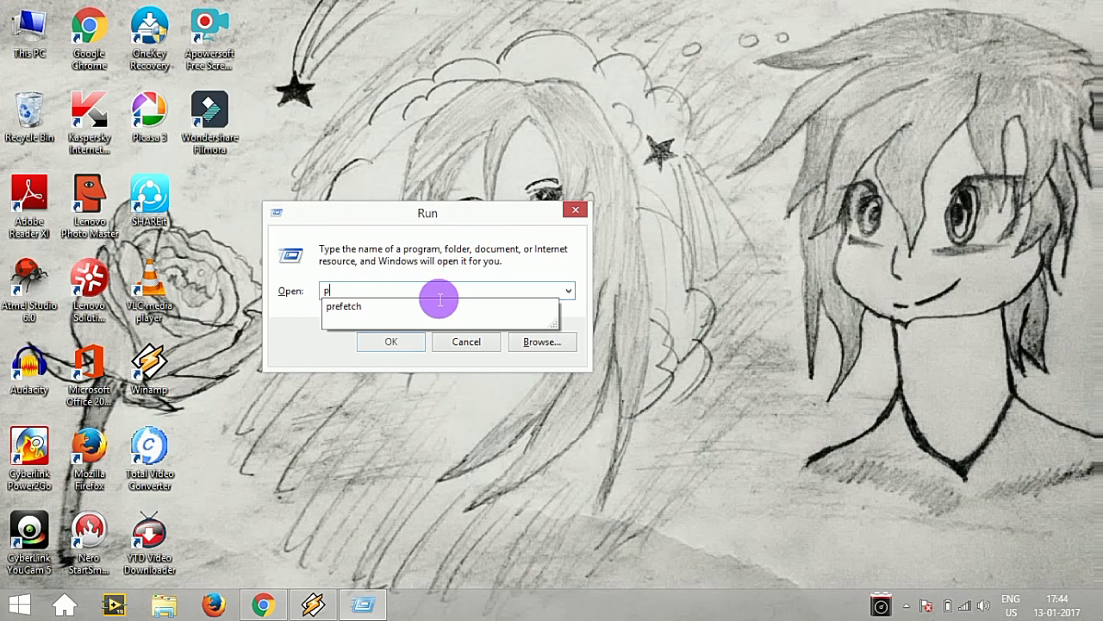
type("refet")
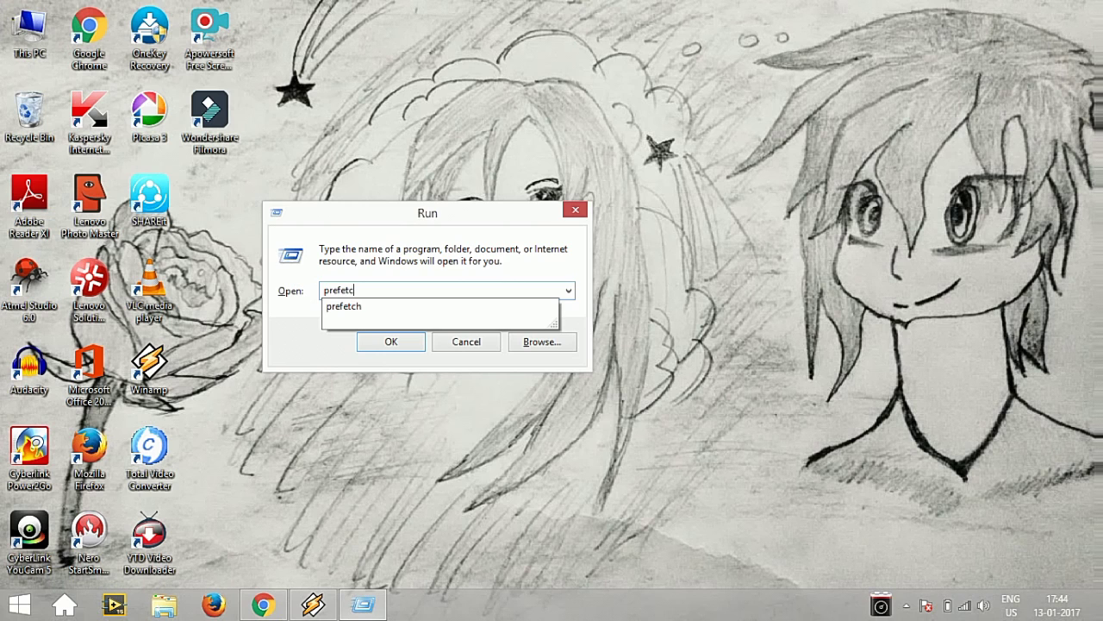
type("c")
left_click(439, 300)
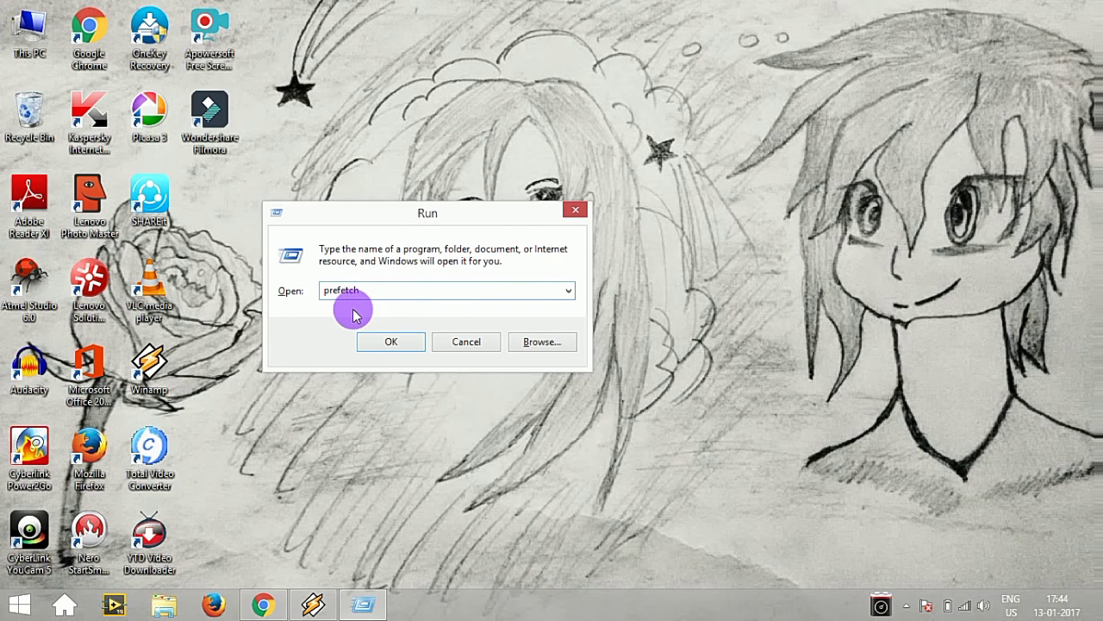
left_click(375, 342)
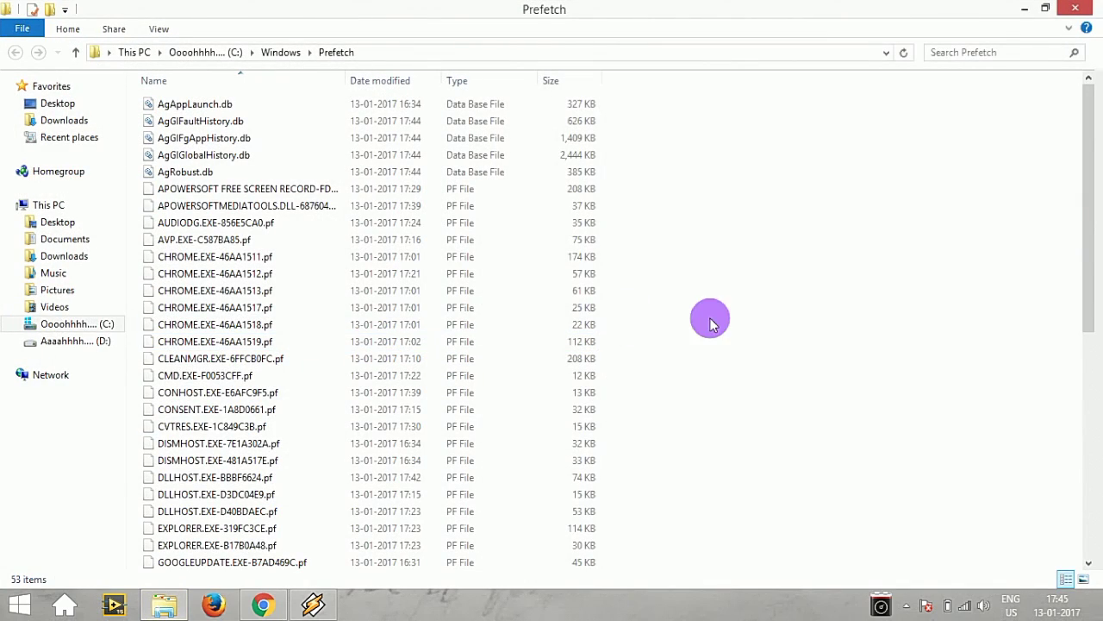
Step: Permanently delete all files in the Prefetch folder and confirm the deletion
mouse_move(1093, 166)
left_mouse_down()
mouse_move(1095, 425)
mouse_move(1094, 153)
left_mouse_up()
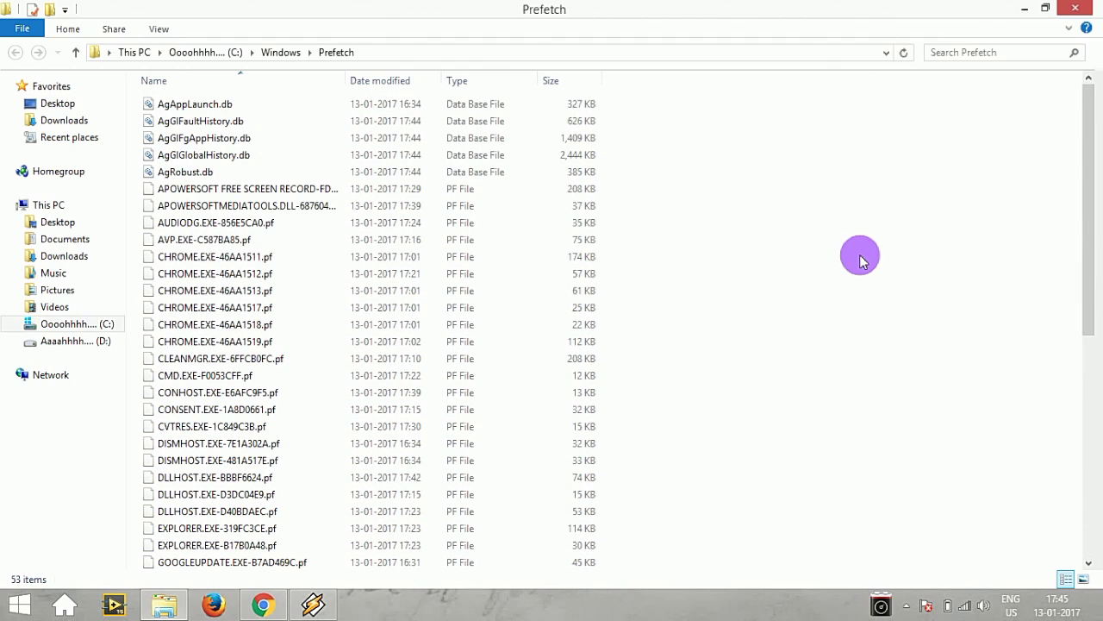
key("ctrl+a")
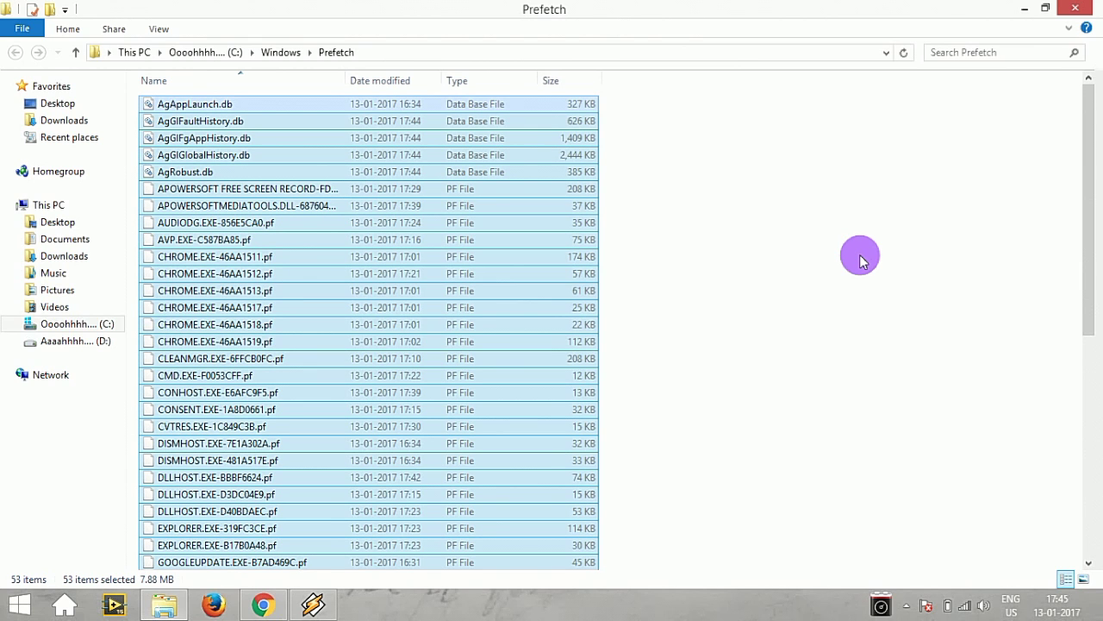
key("shift+Delete")
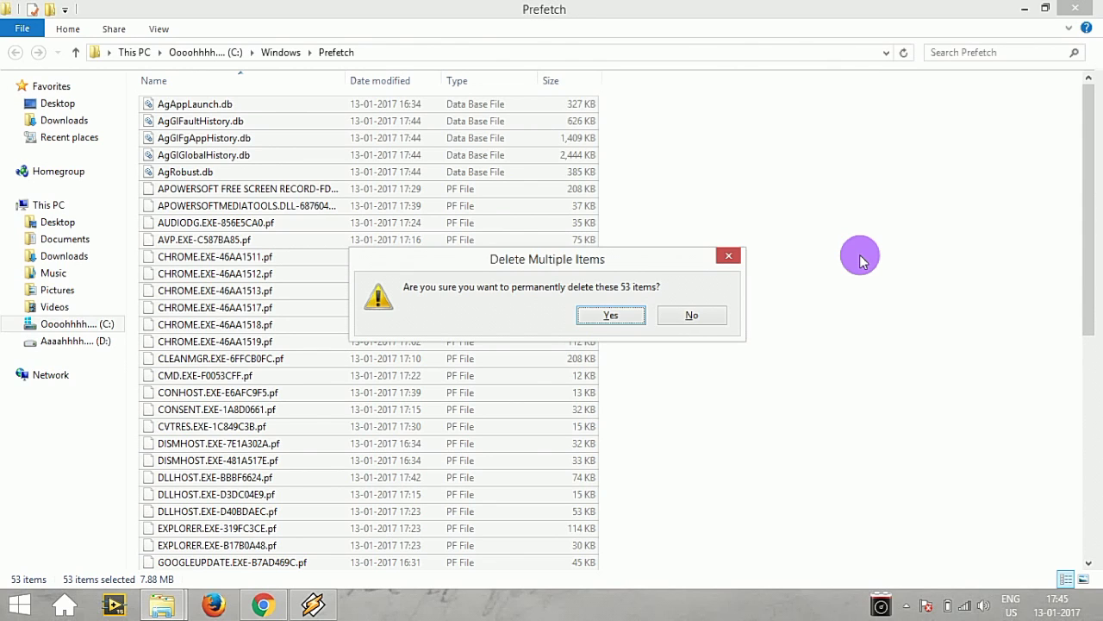
key("Return")
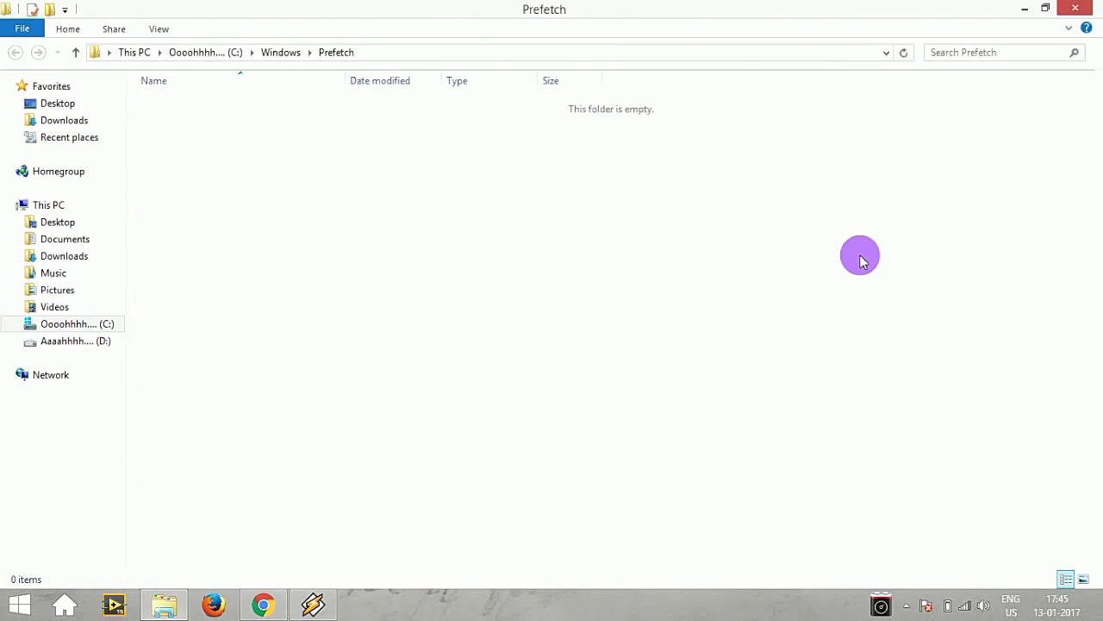
Step: Close the Prefetch folder and launch Disk Cleanup from the C: drive's properties
left_click(1075, 8)
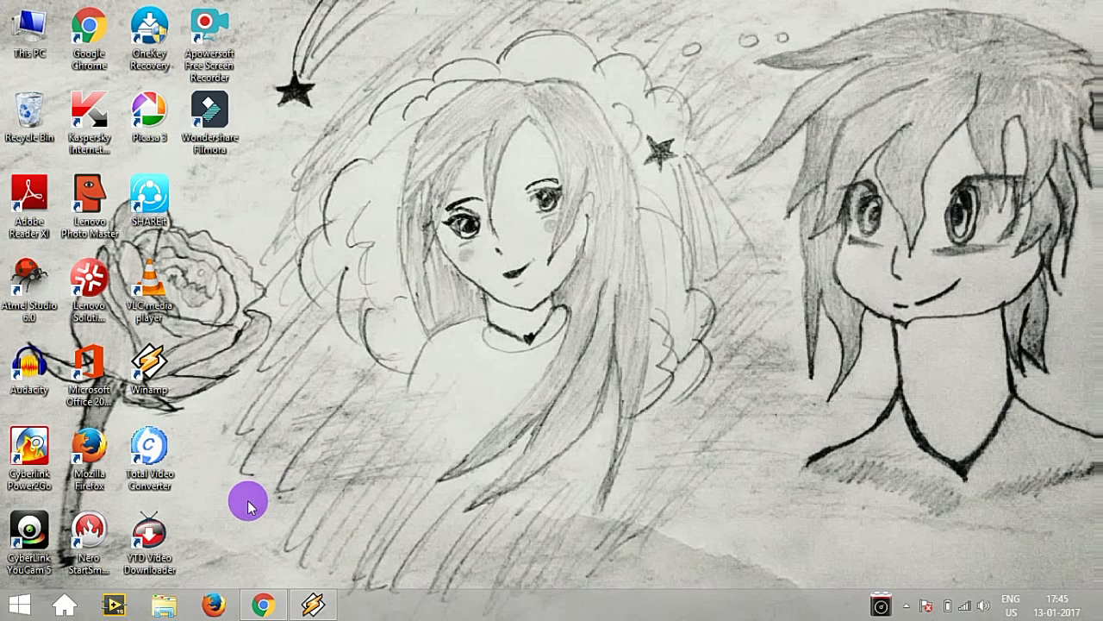
left_click(177, 607)
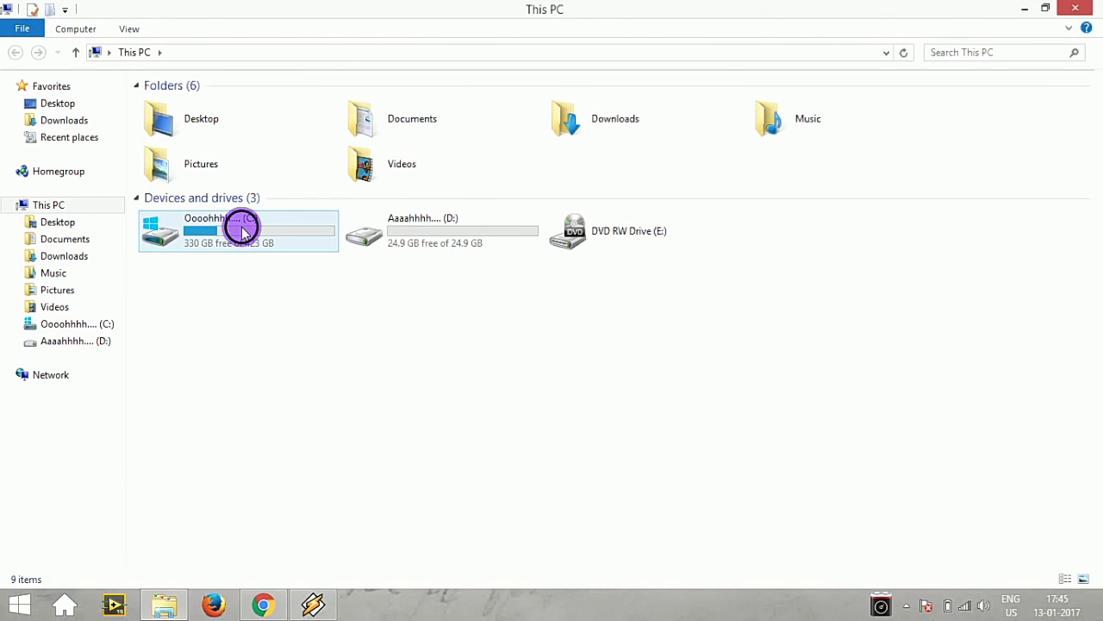
left_click(244, 231)
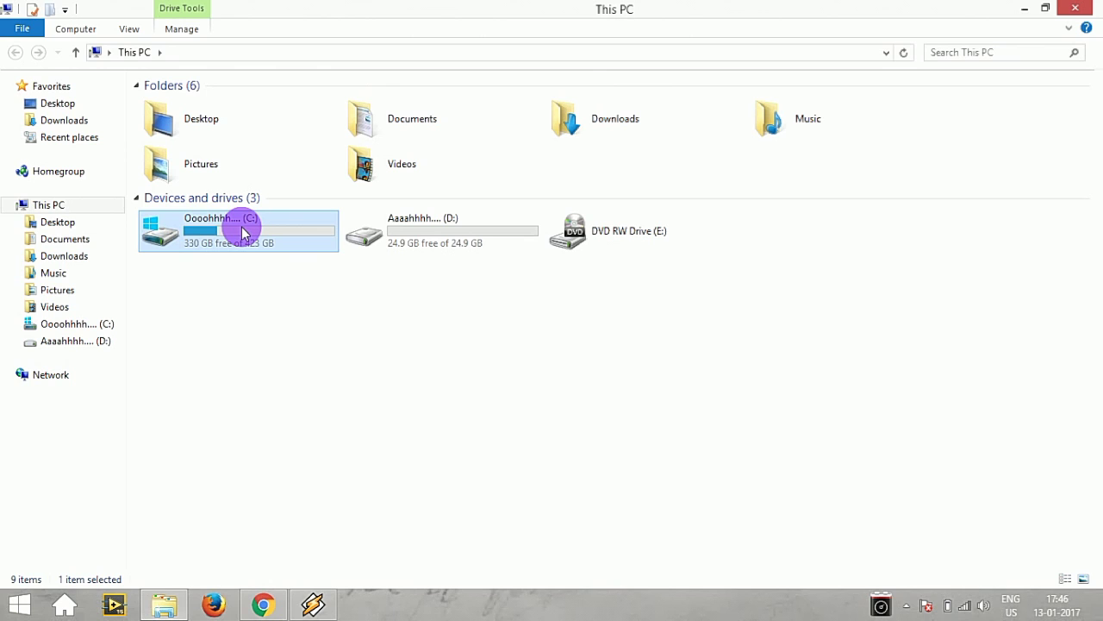
right_click(244, 231)
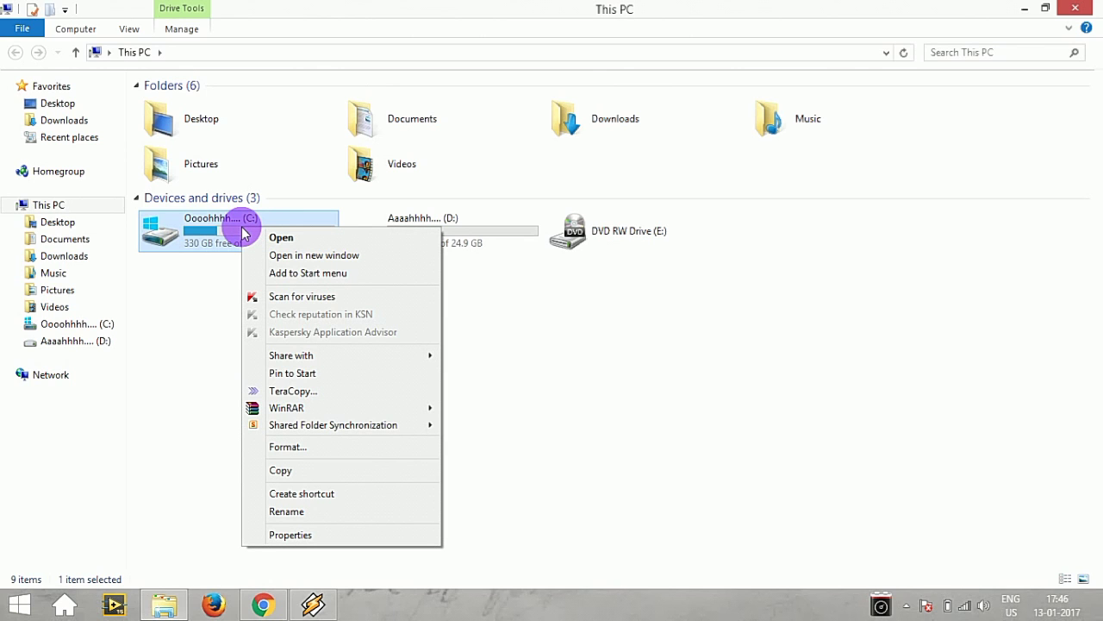
left_click(303, 535)
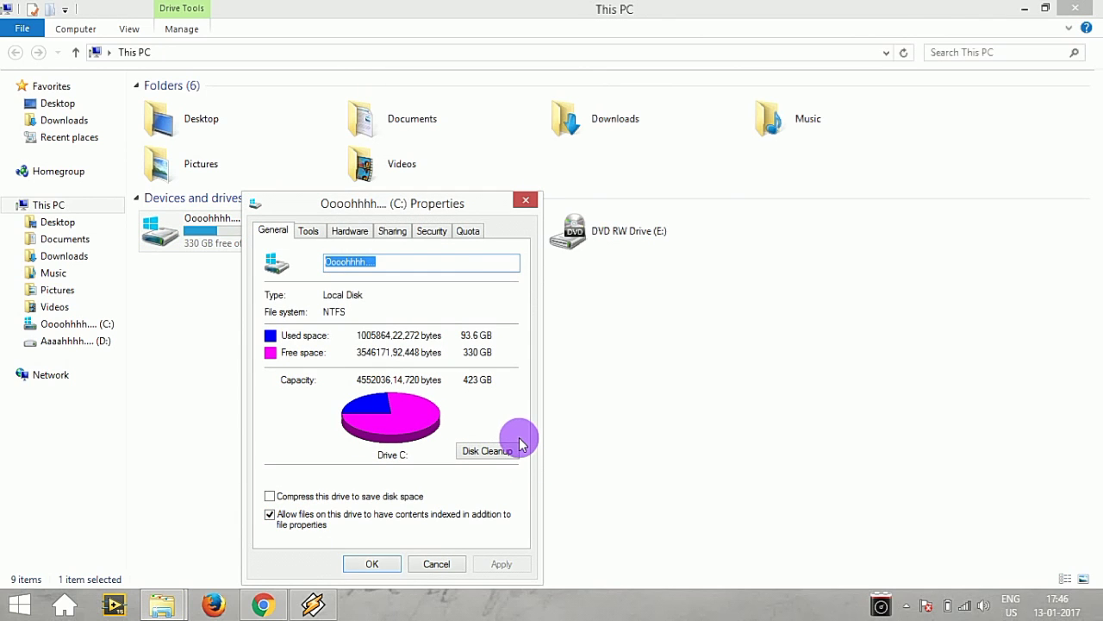
left_click(478, 453)
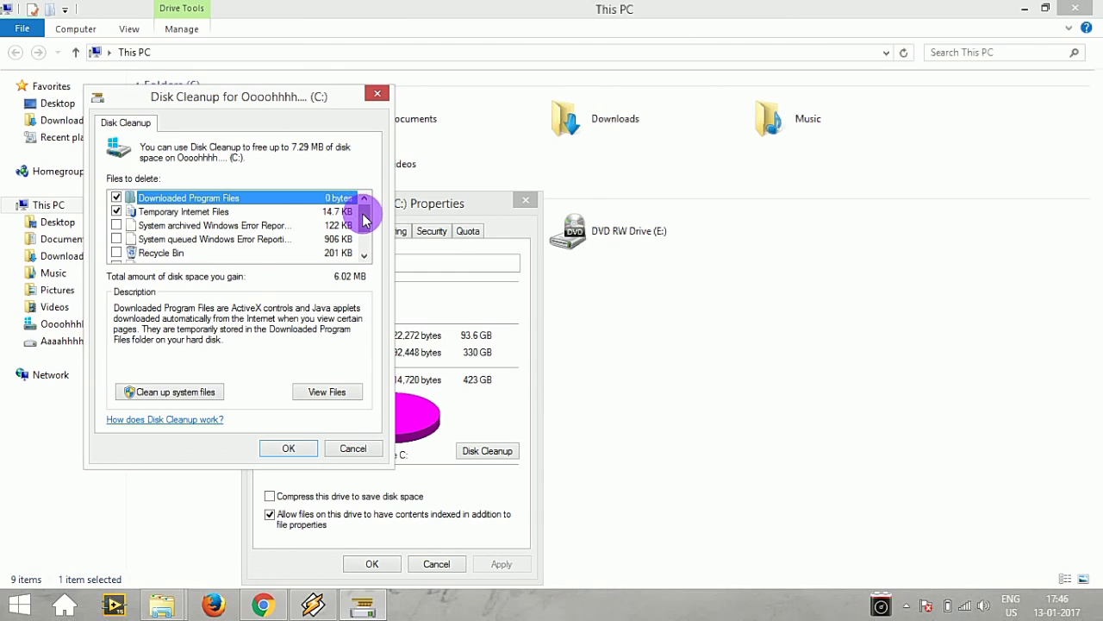
Step: Add both Windows Error Reporting categories, Recycle Bin and Setup Log Files to the files Disk Cleanup will delete
mouse_move(364, 218)
left_mouse_down()
mouse_move(362, 235)
mouse_move(367, 213)
left_mouse_up()
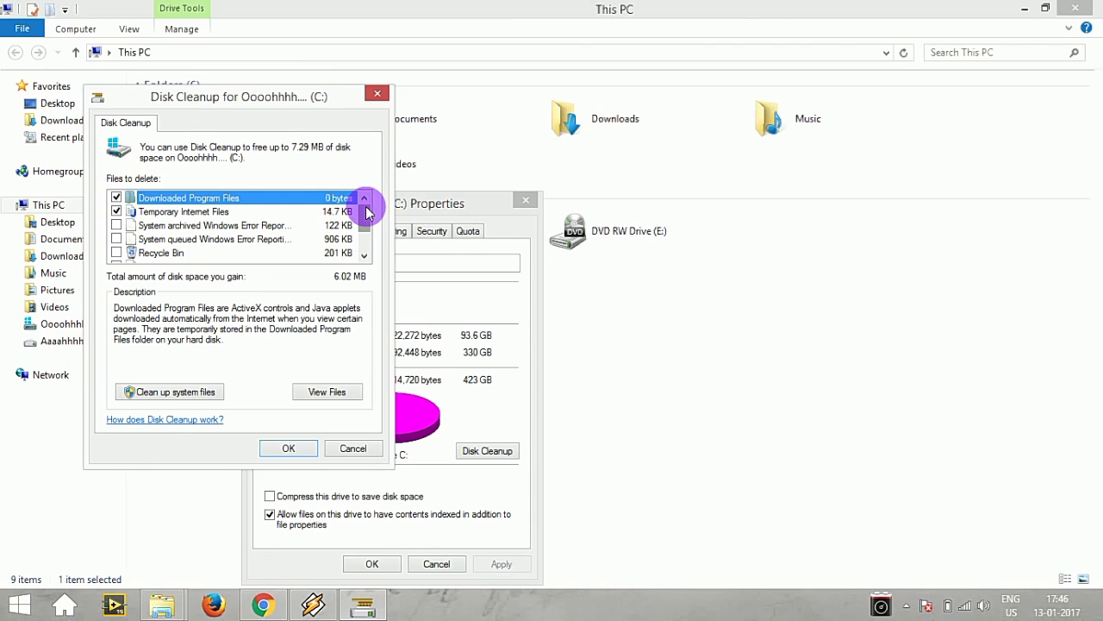
left_click(116, 225)
left_click(117, 239)
left_click(117, 252)
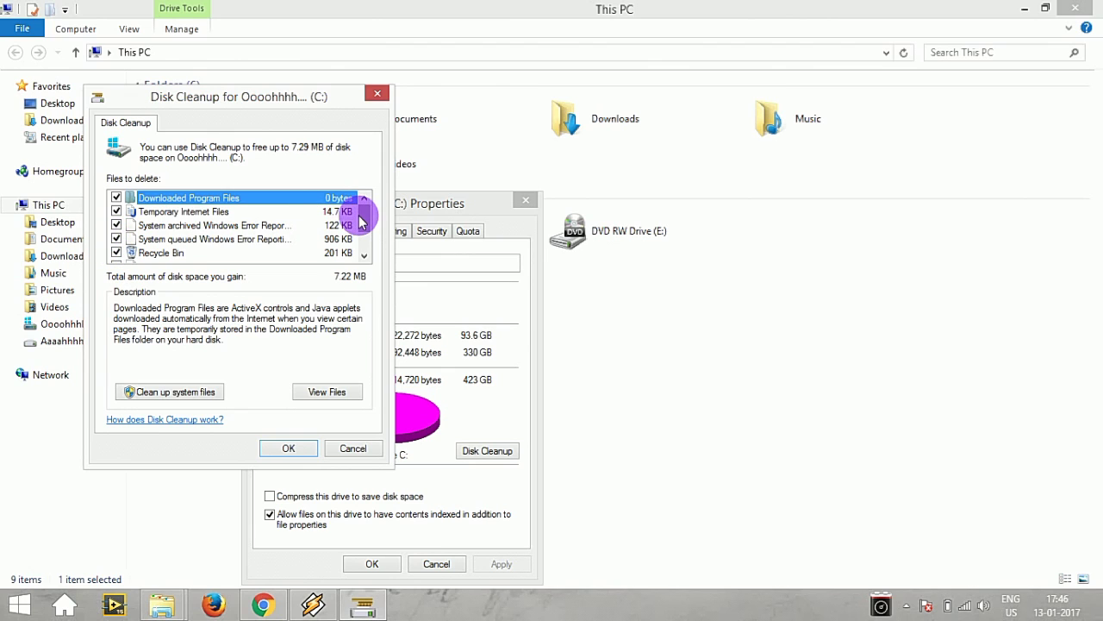
scroll(355, 230, "down", 1)
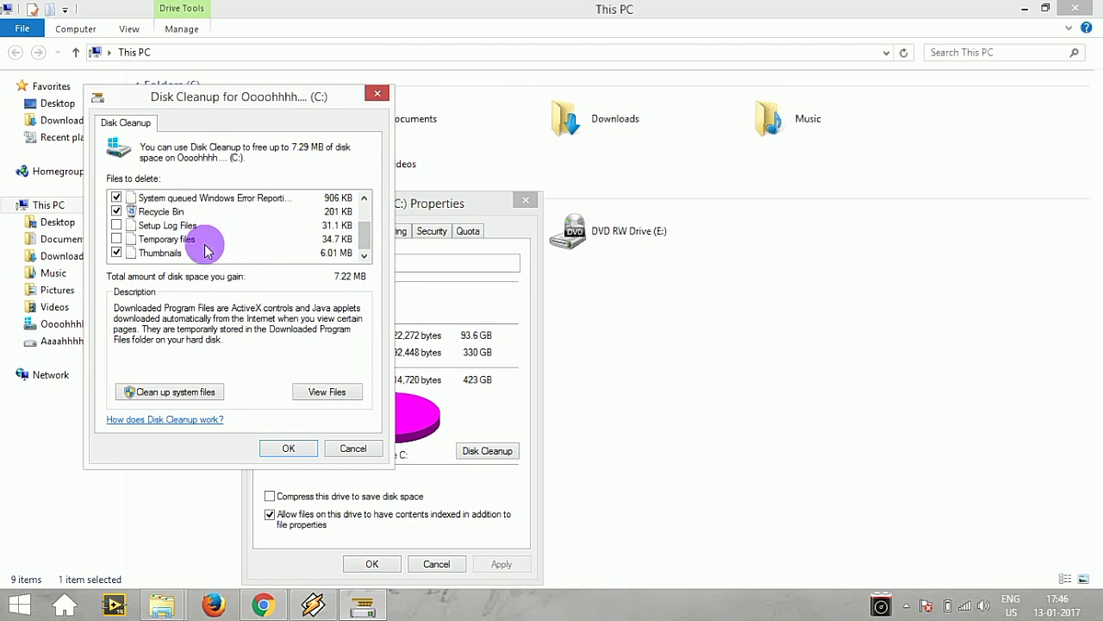
left_click(117, 226)
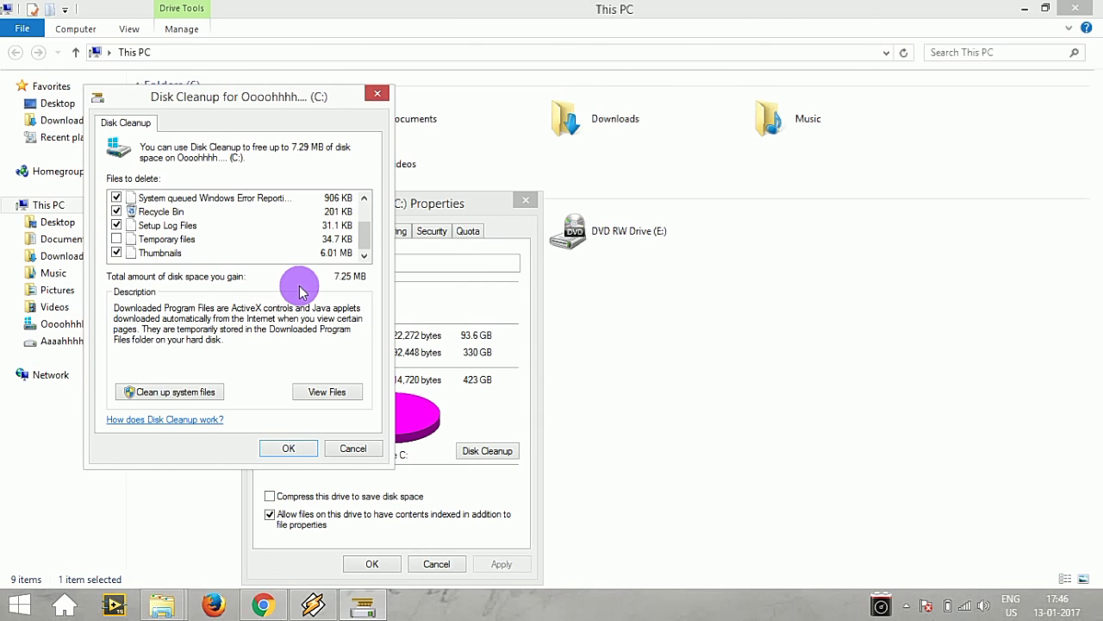
Step: Run the cleanup with permanent deletion confirmed, then close the drive's properties and minimize the This PC window
left_click(291, 448)
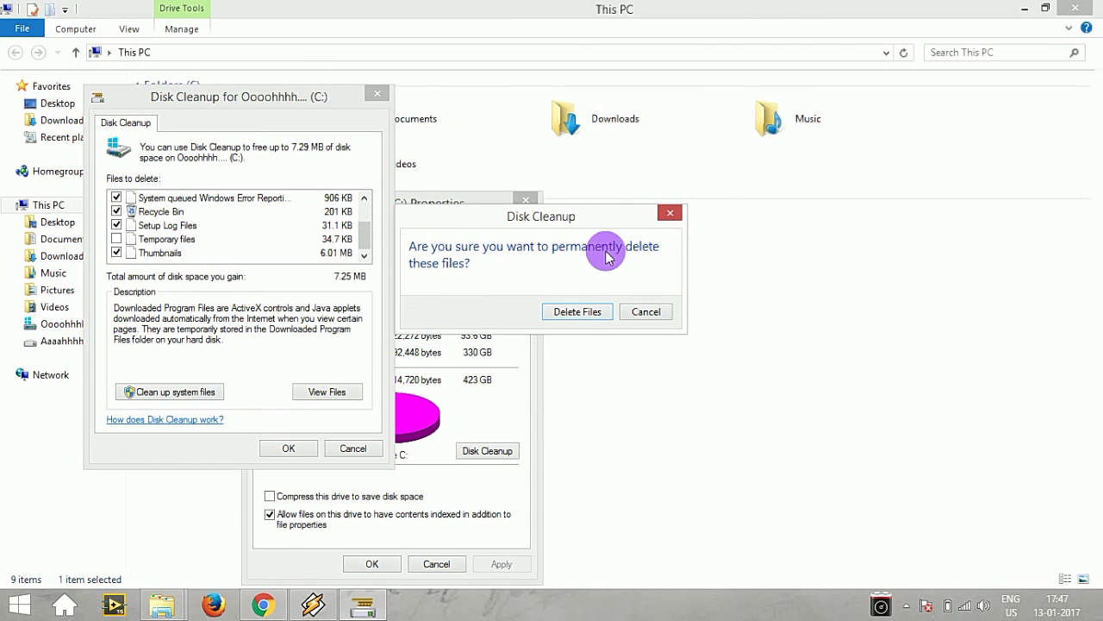
left_click(562, 310)
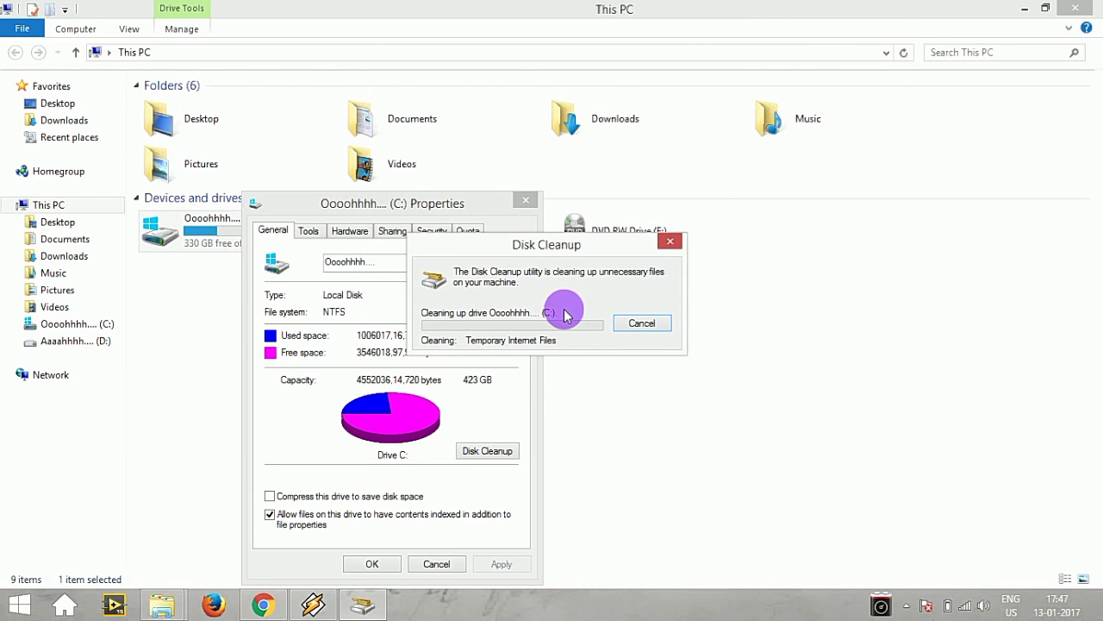
left_click(525, 200)
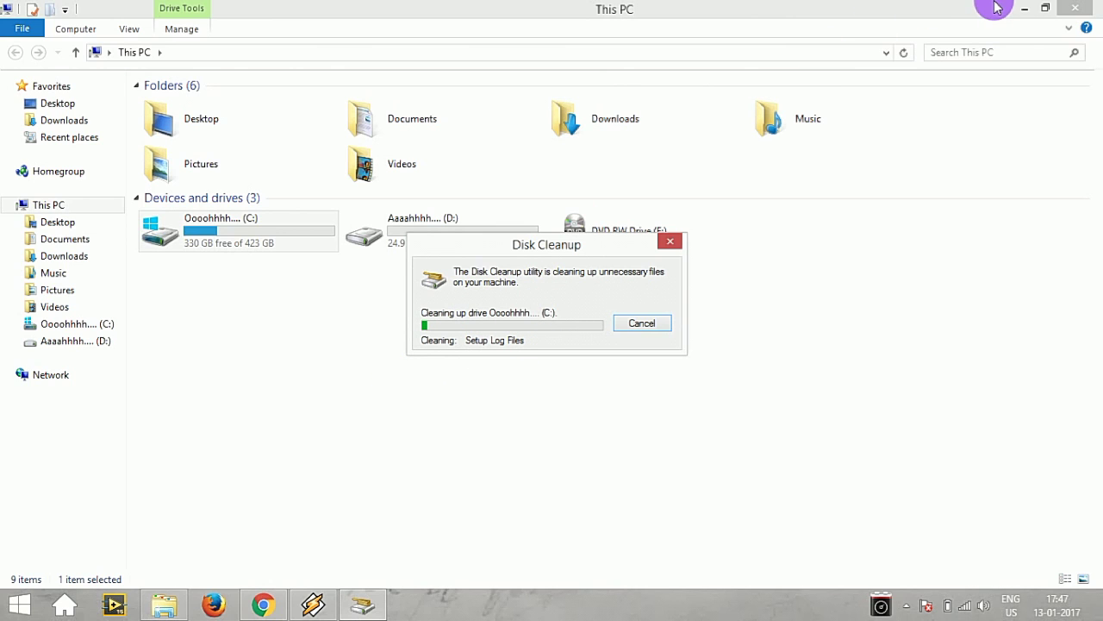
left_click(1024, 9)
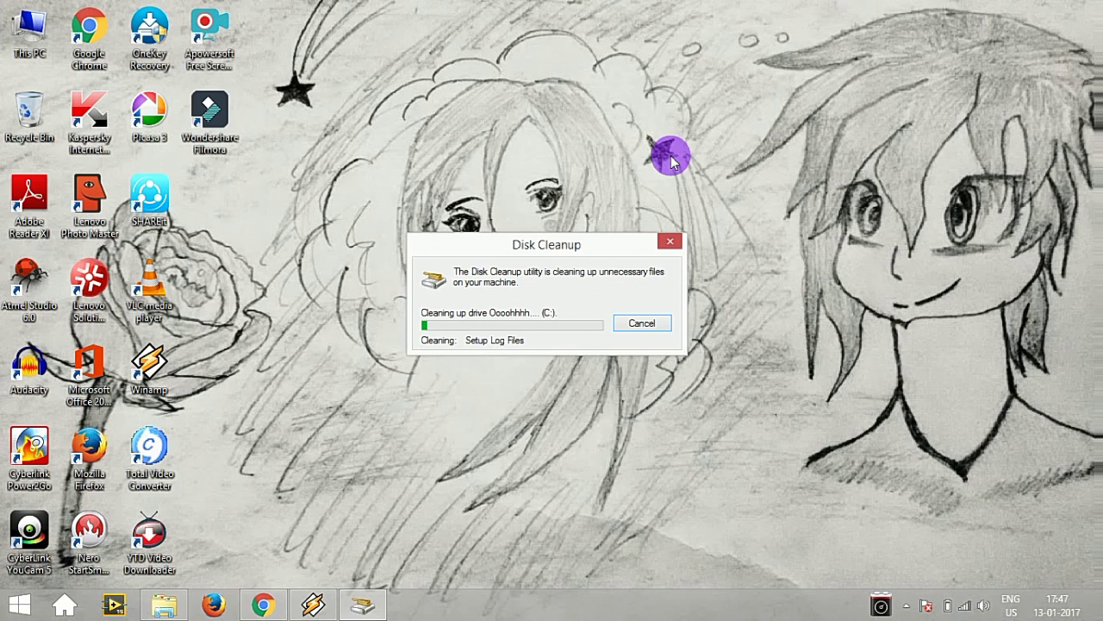
left_click(502, 192)
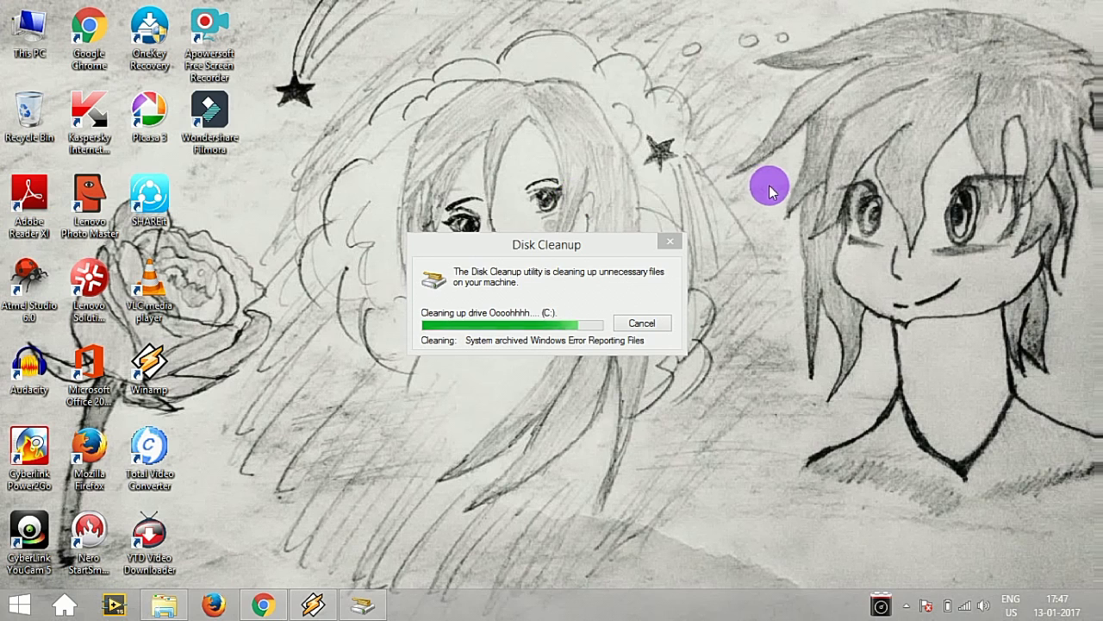
Step: Search Windows for "task", open Task Manager and maximize its window
key("super+c")
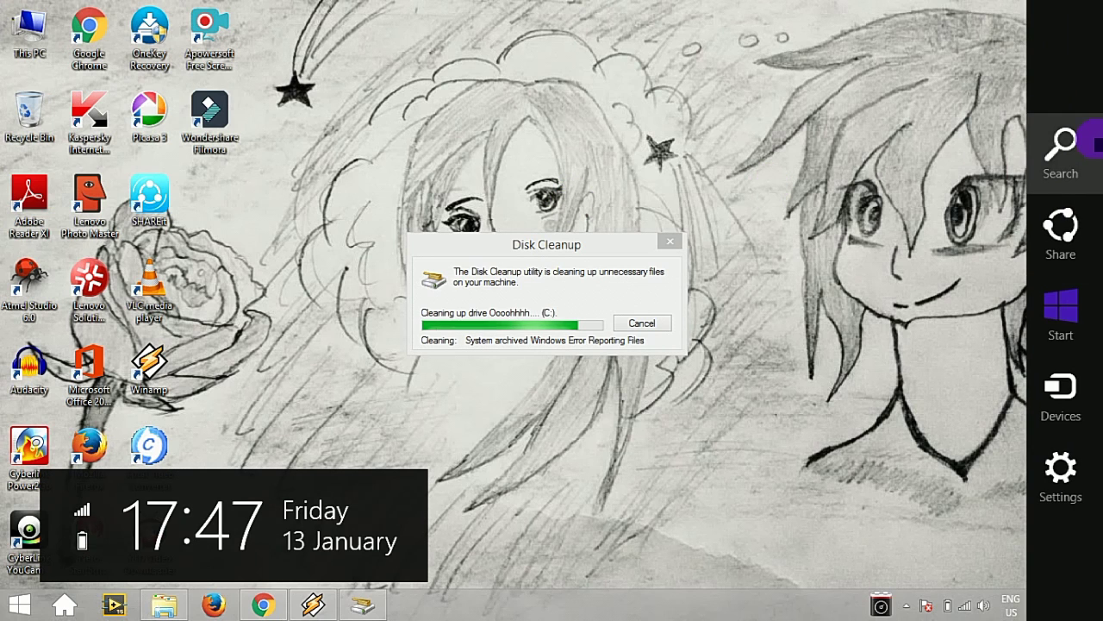
left_click(1062, 144)
type("tasik")
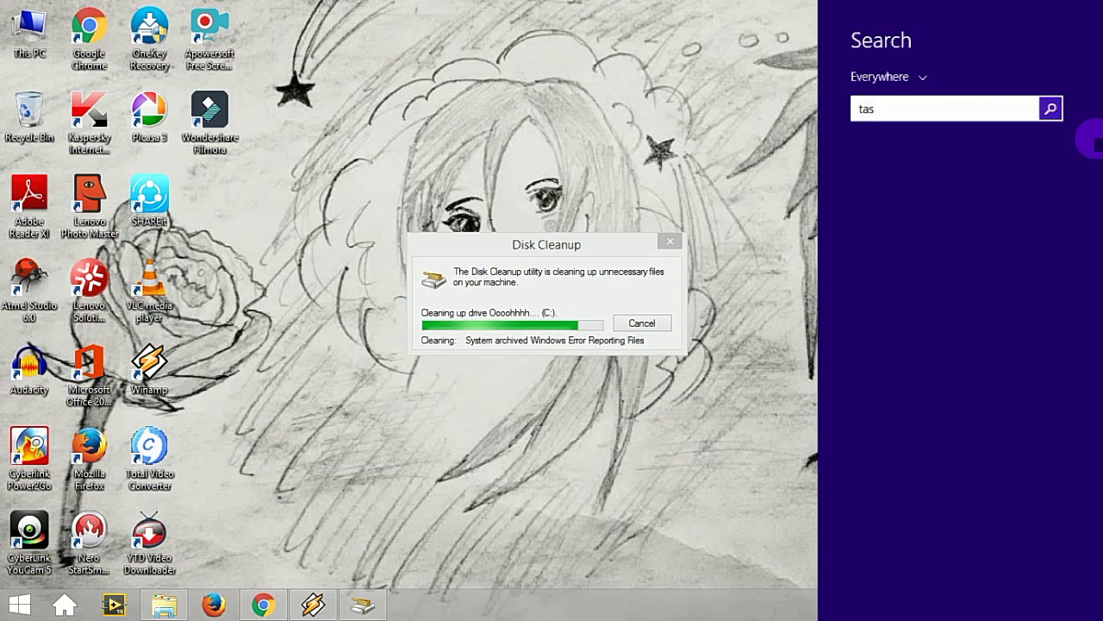
key("BackSpace")
type("k")
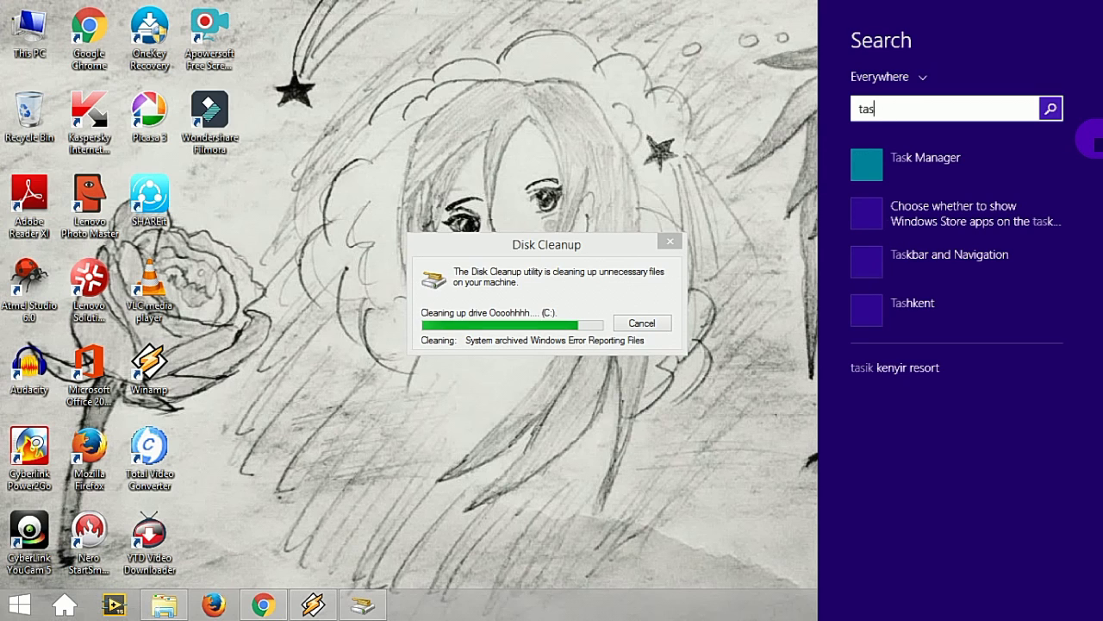
left_click(977, 150)
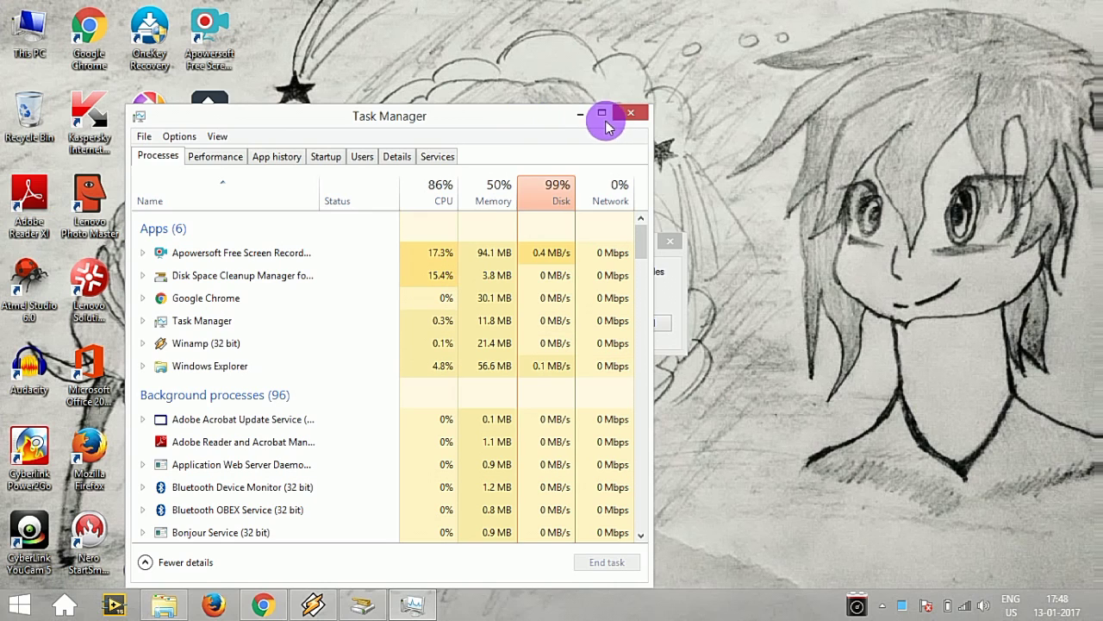
left_click(603, 114)
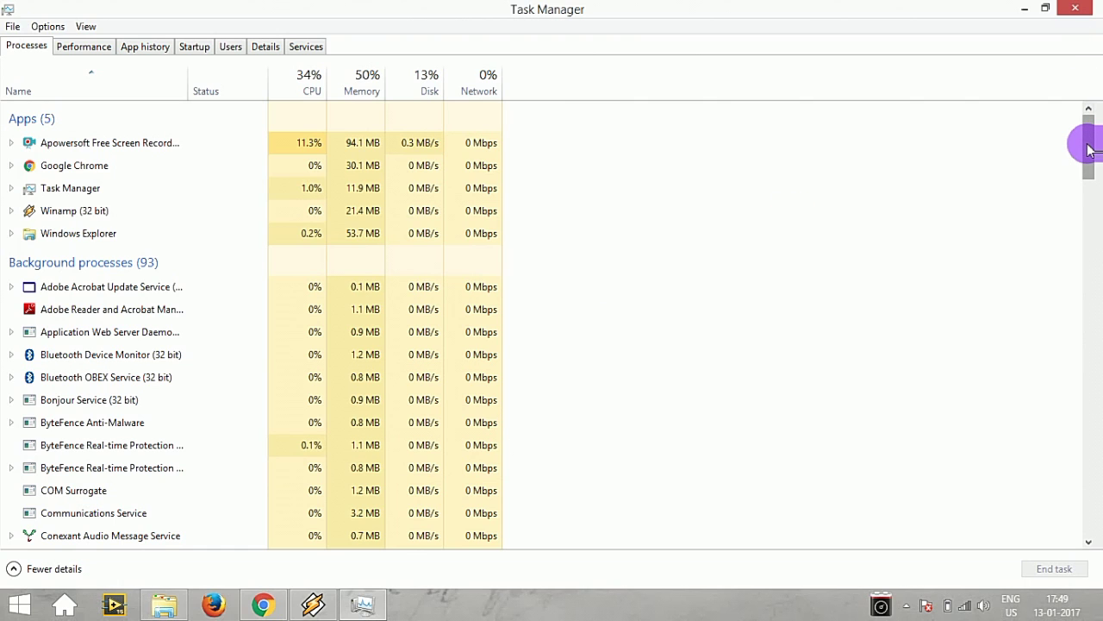
Step: Look over the running processes in Task Manager and display the CPU performance graph
mouse_move(1089, 150)
left_mouse_down()
mouse_move(1089, 445)
mouse_move(1089, 128)
mouse_move(1084, 136)
left_mouse_up()
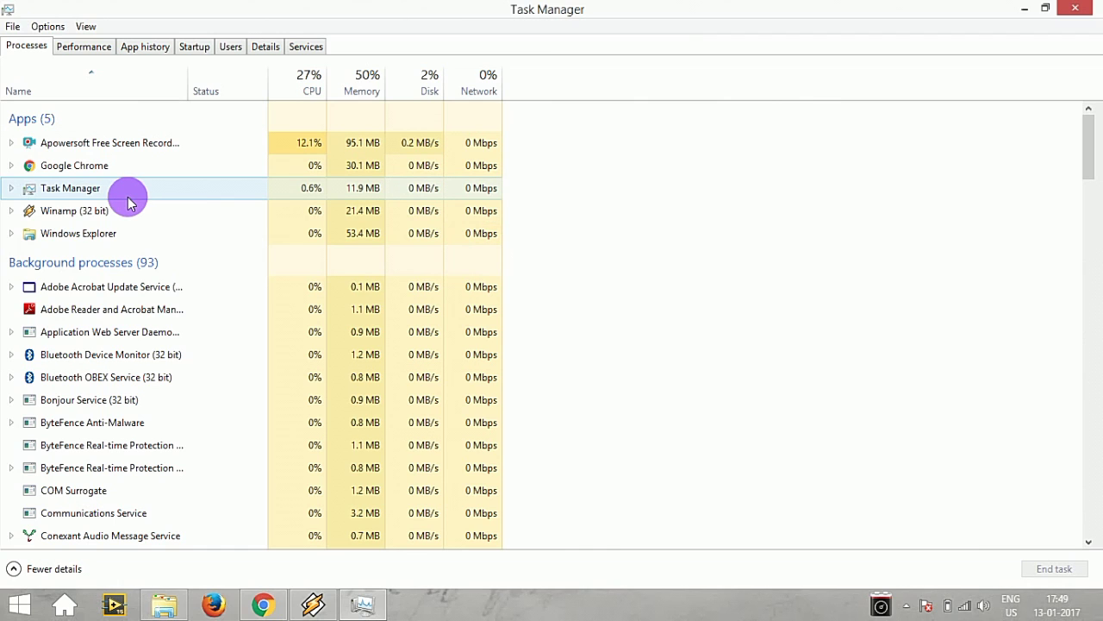
left_click(89, 47)
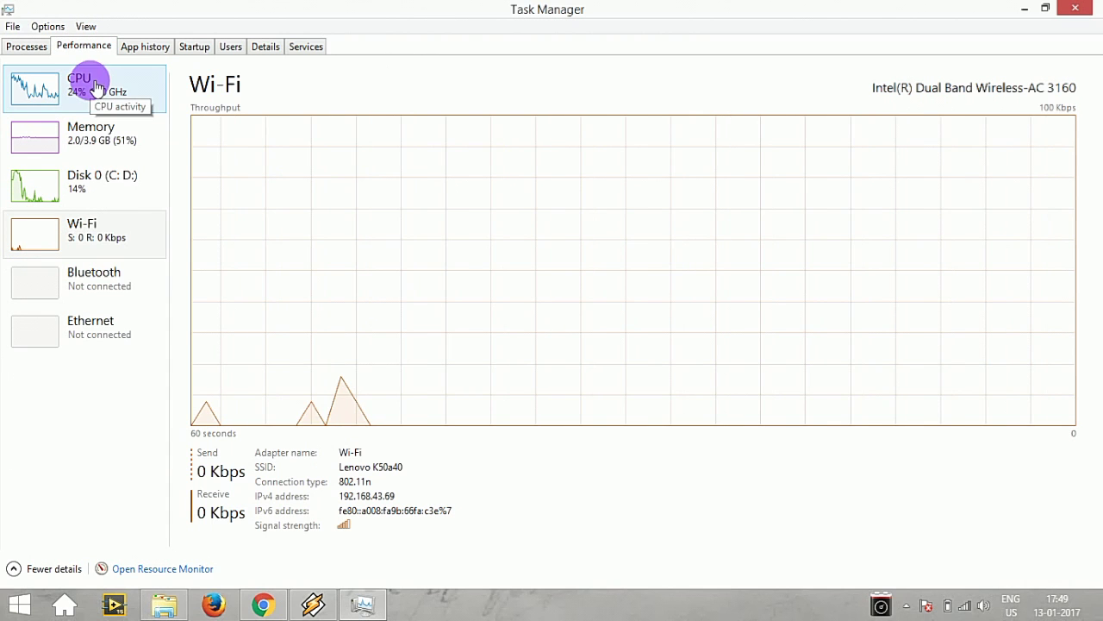
left_click(102, 103)
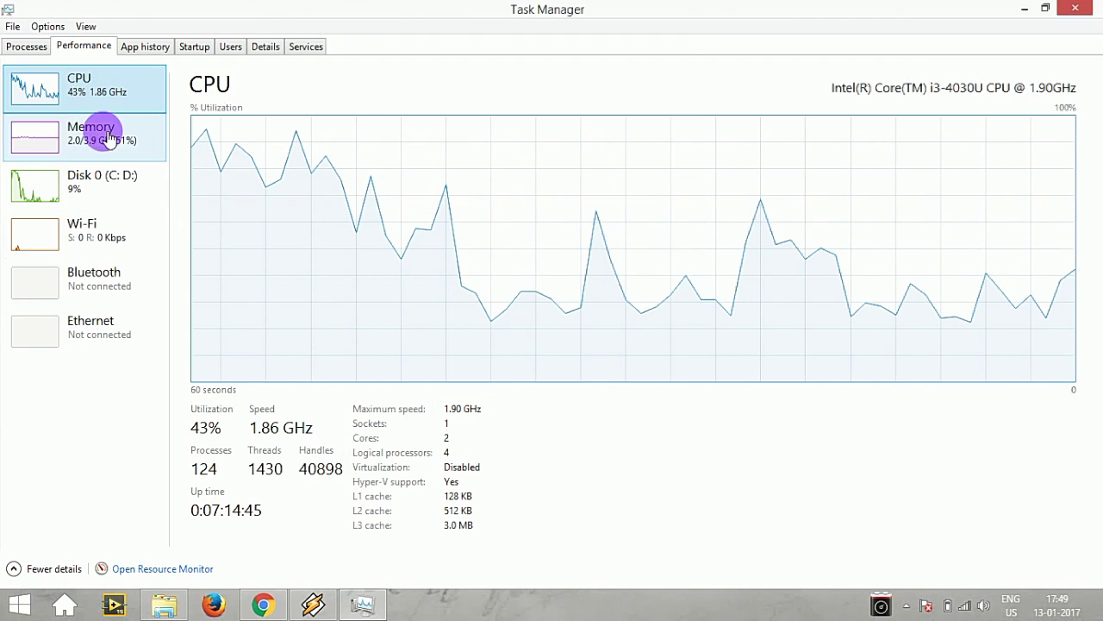